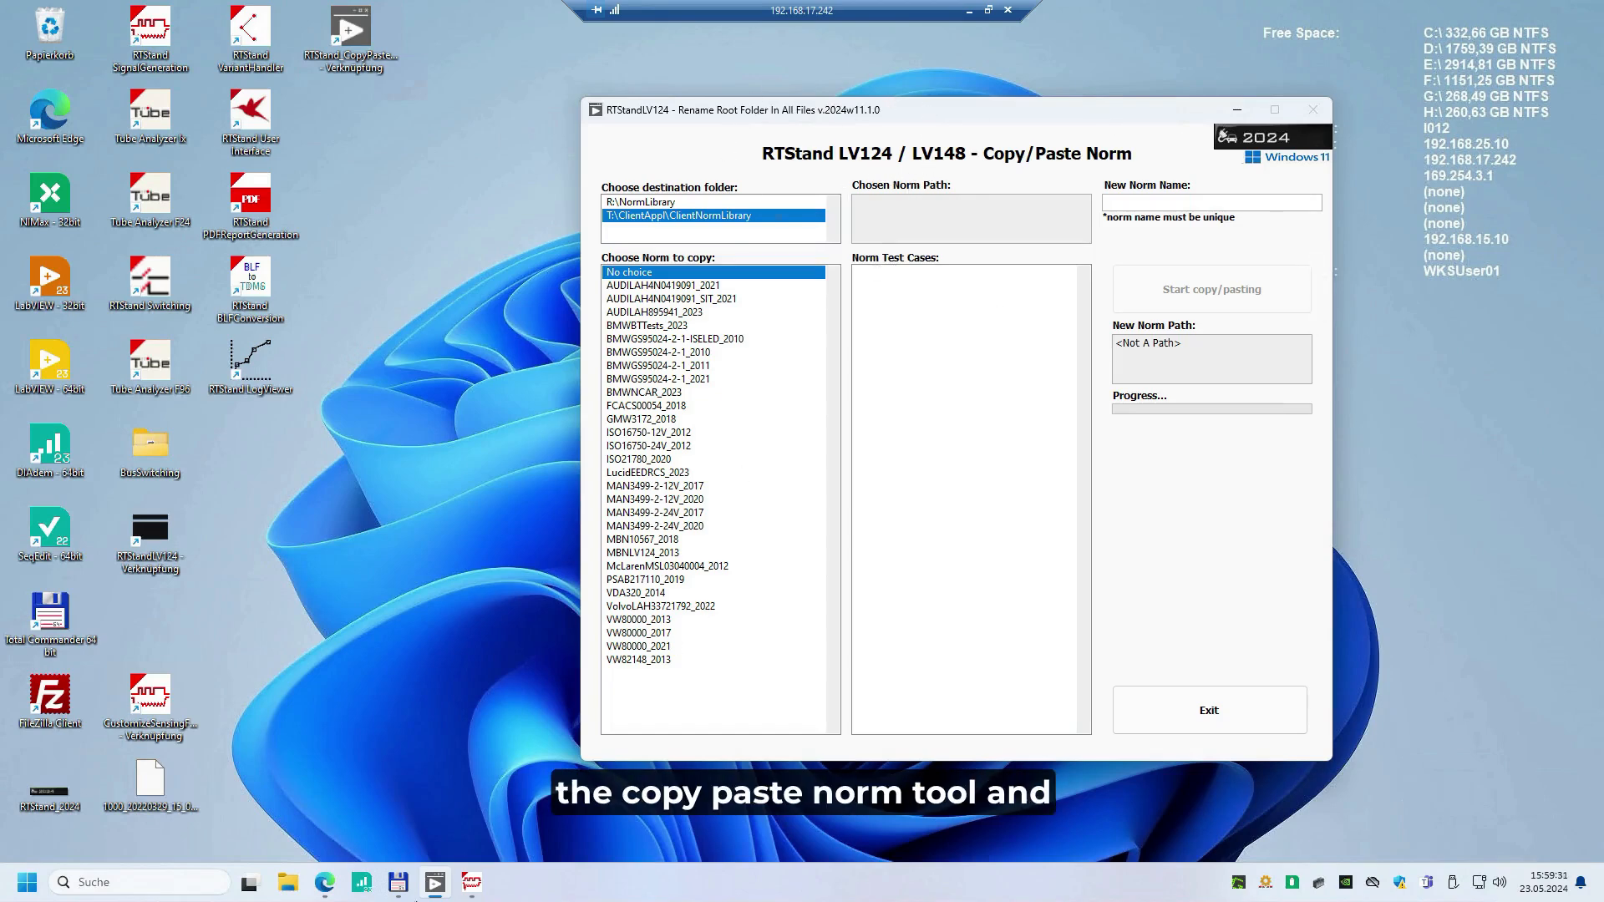
# Bring up the RTStand Signal Generation window for a look, minimize it and reposition the Copy/Paste Norm window
pyautogui.click(472, 882)
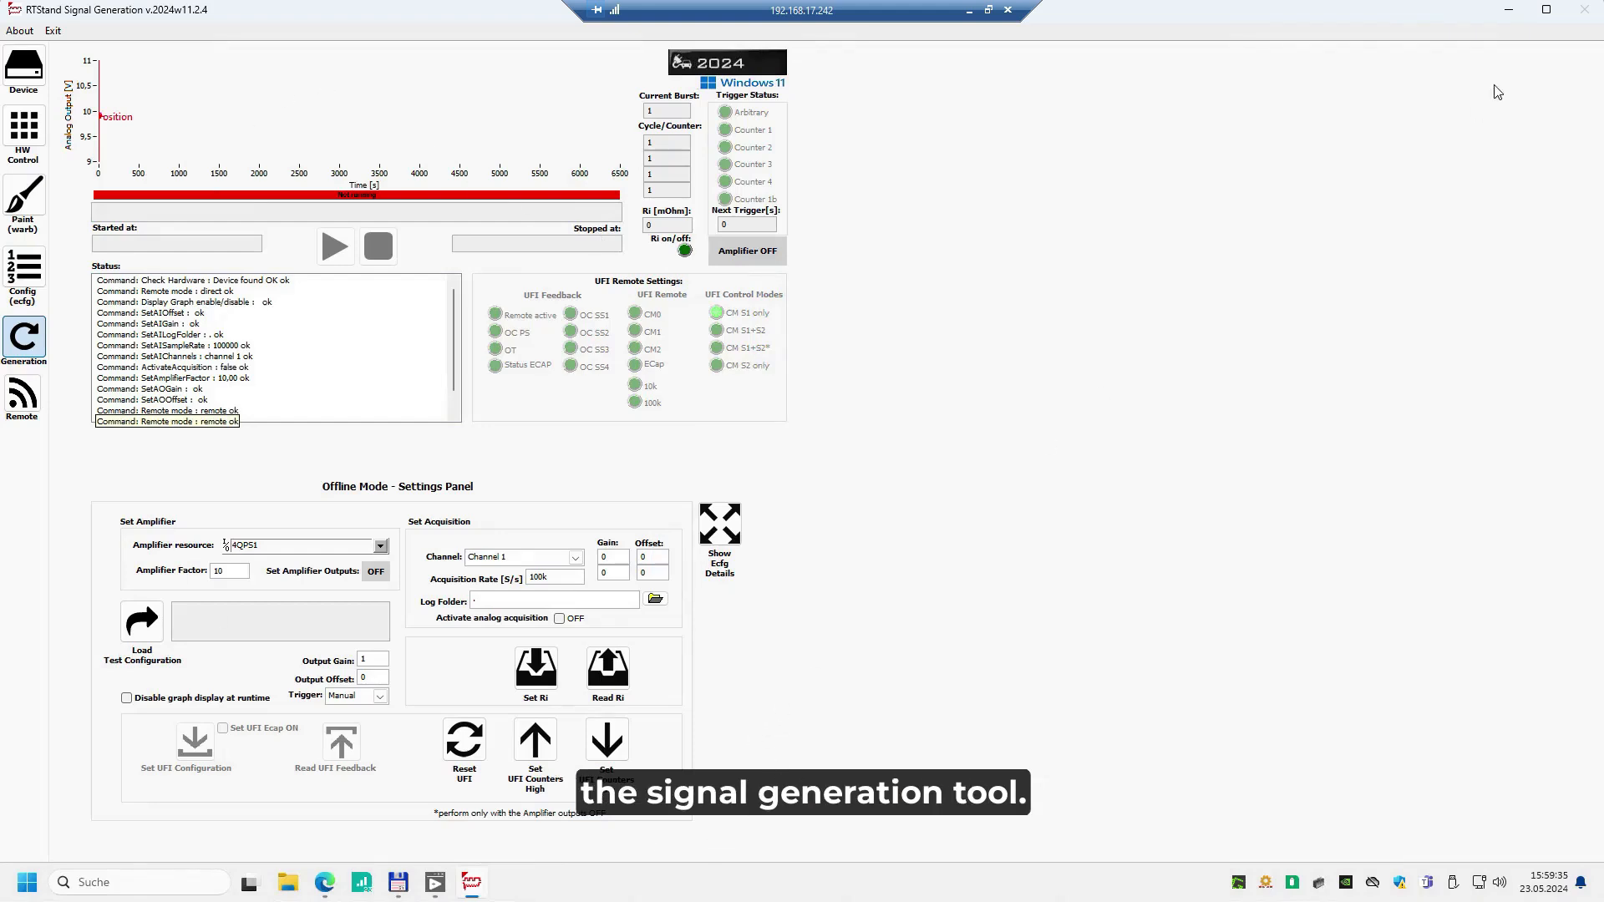
pyautogui.click(1508, 9)
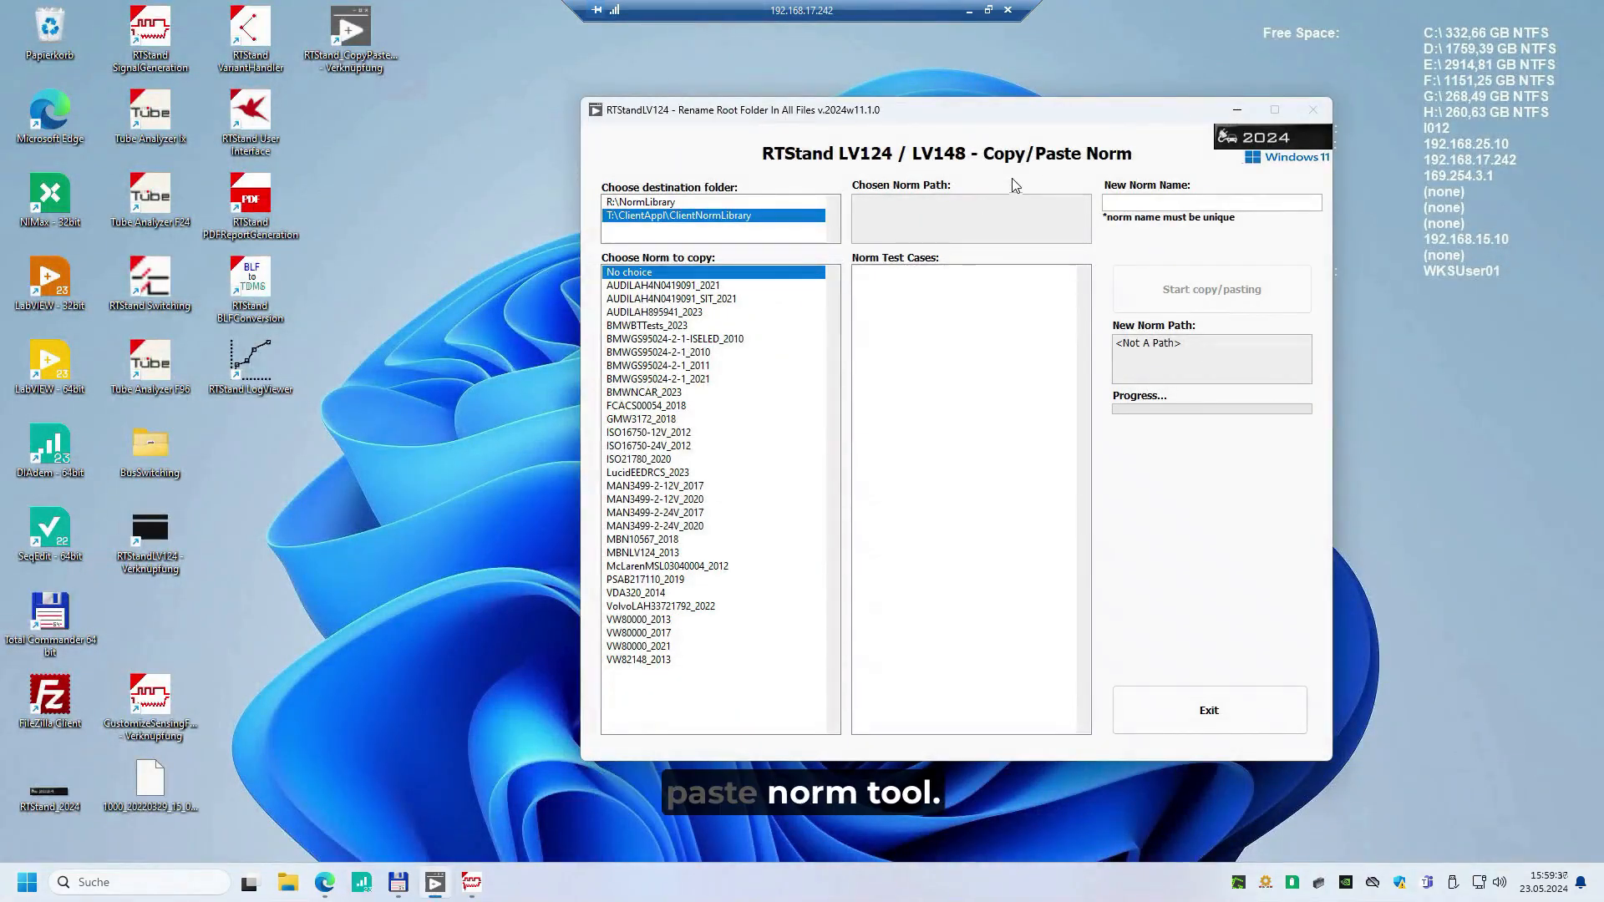
pyautogui.moveTo(973, 116); pyautogui.dragTo(824, 135)
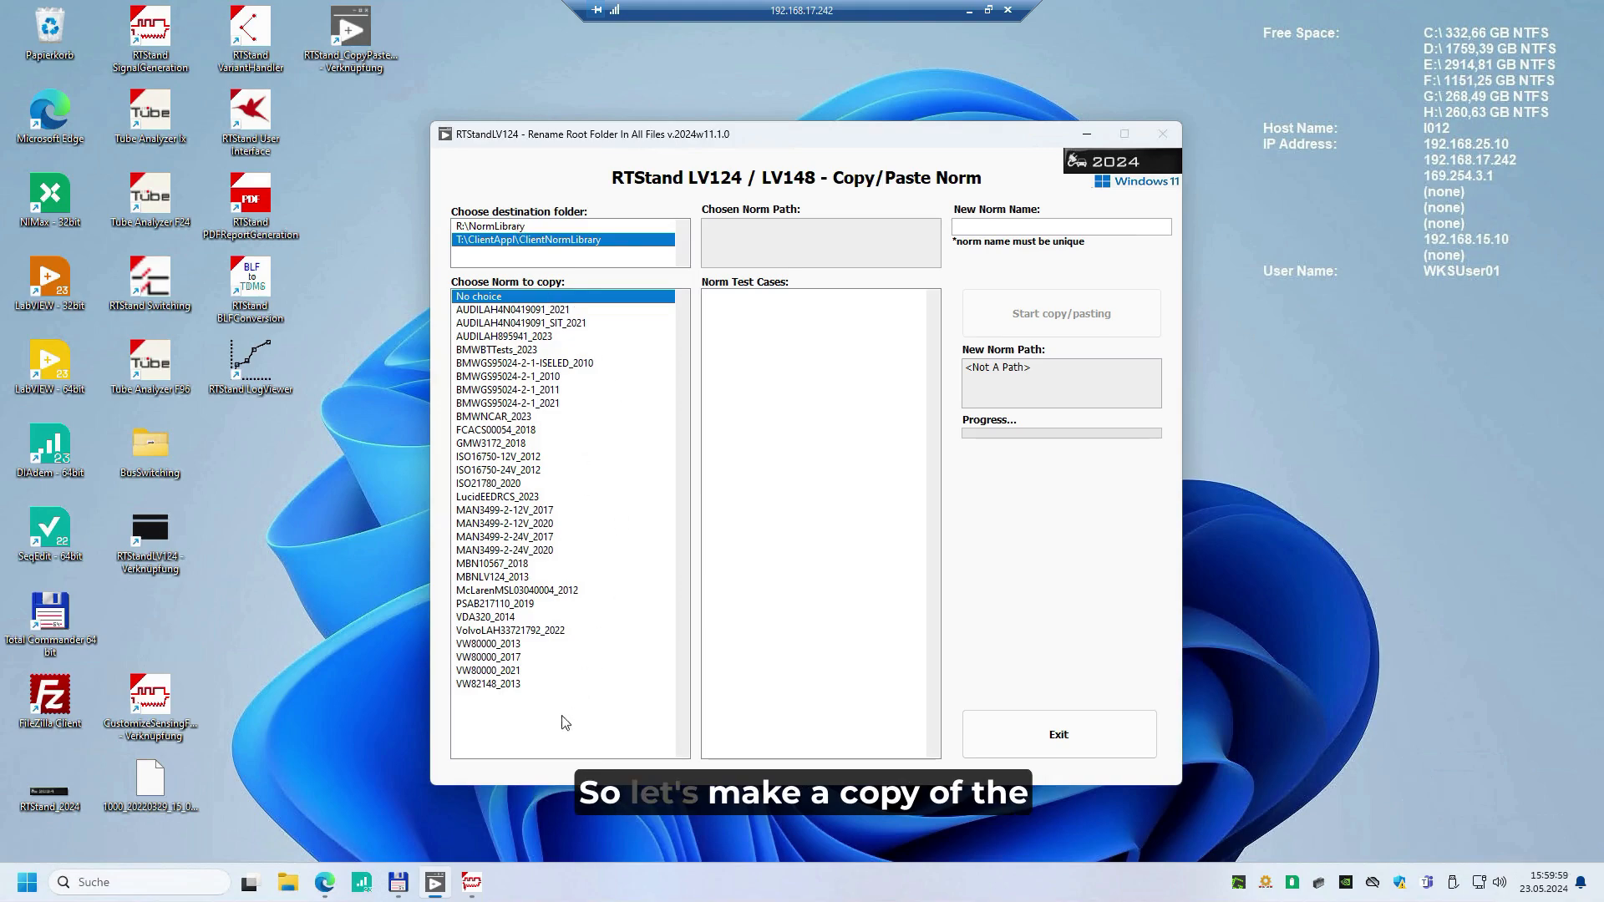
# Copy the VW80000_2021 norm into T:\ClientAppl\ClientNormLibrary under the new name MyNewVW2021Norm
pyautogui.click(487, 672)
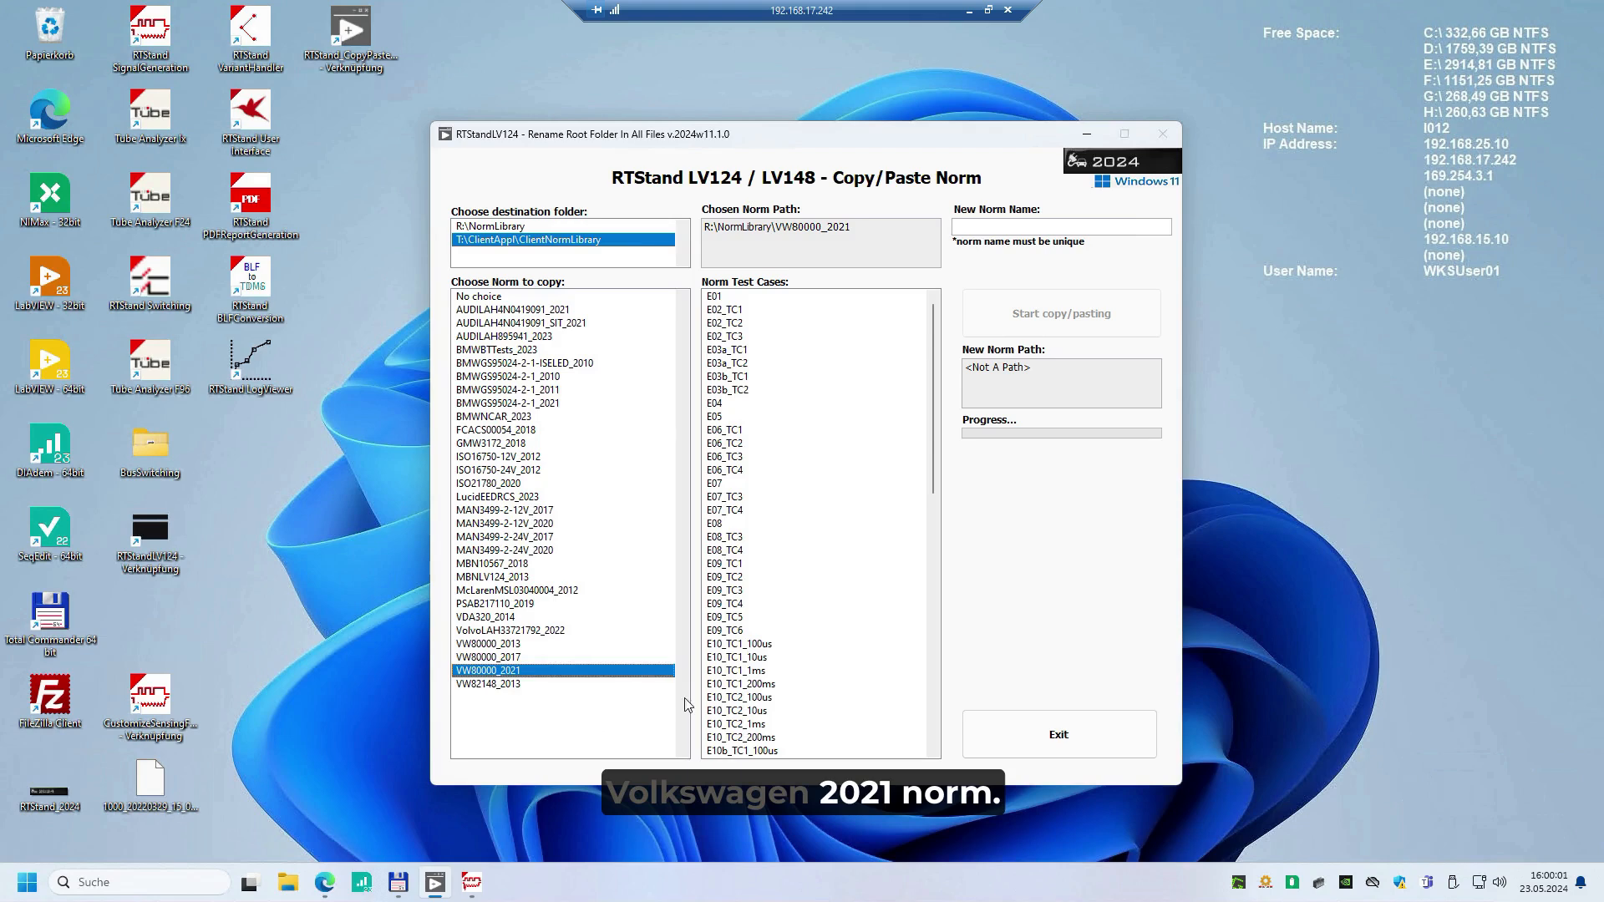
pyautogui.click(1066, 224)
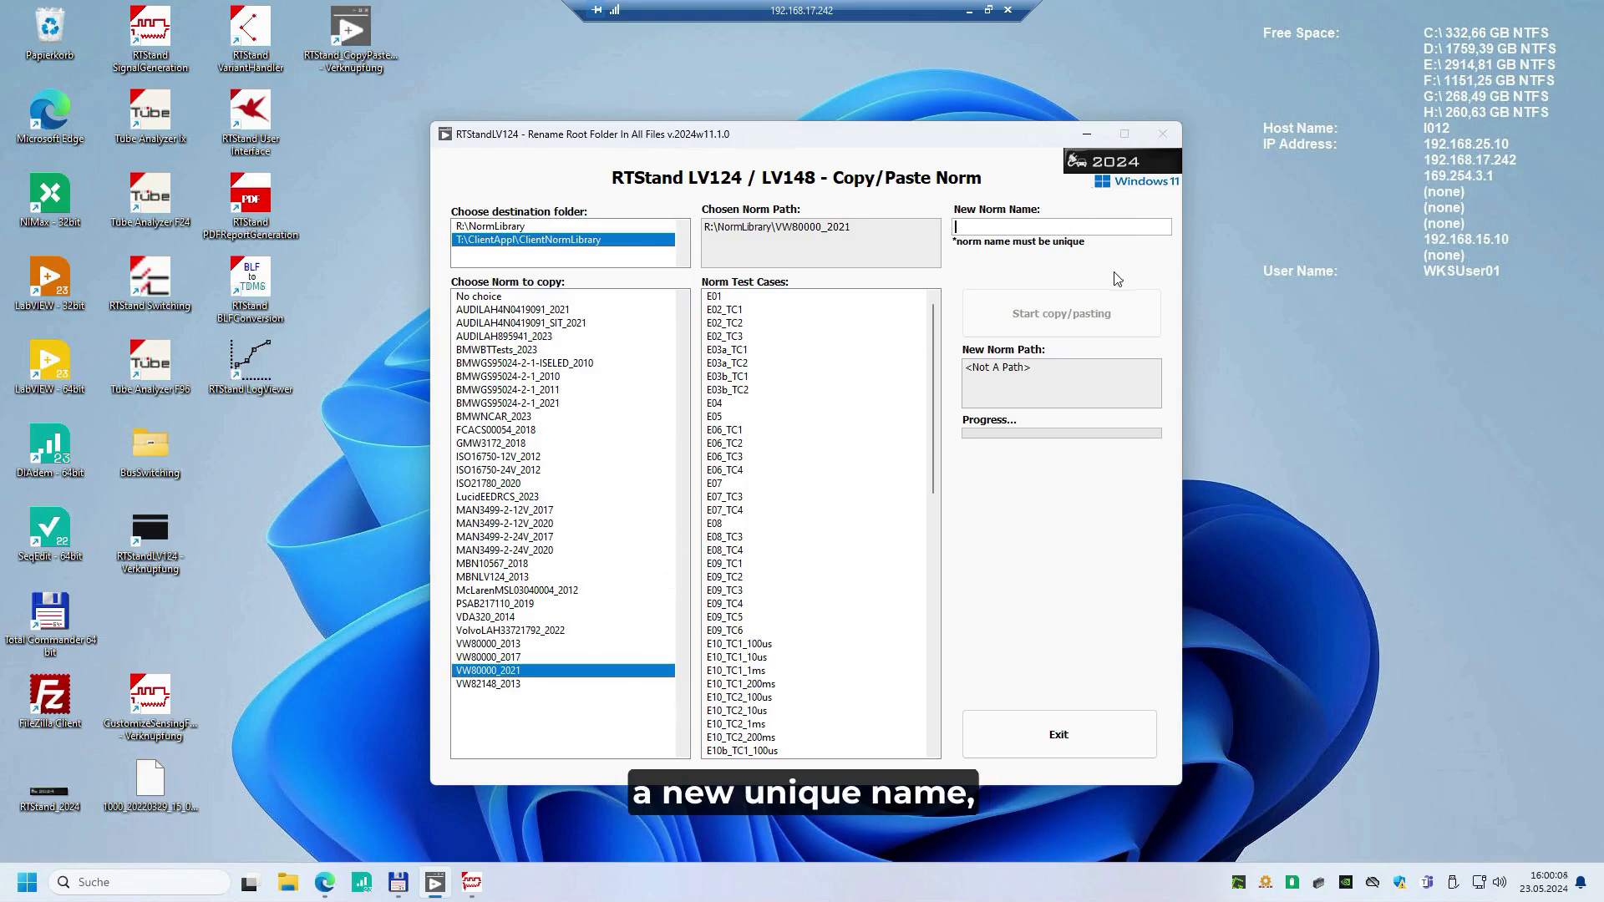
pyautogui.write('MyNew')
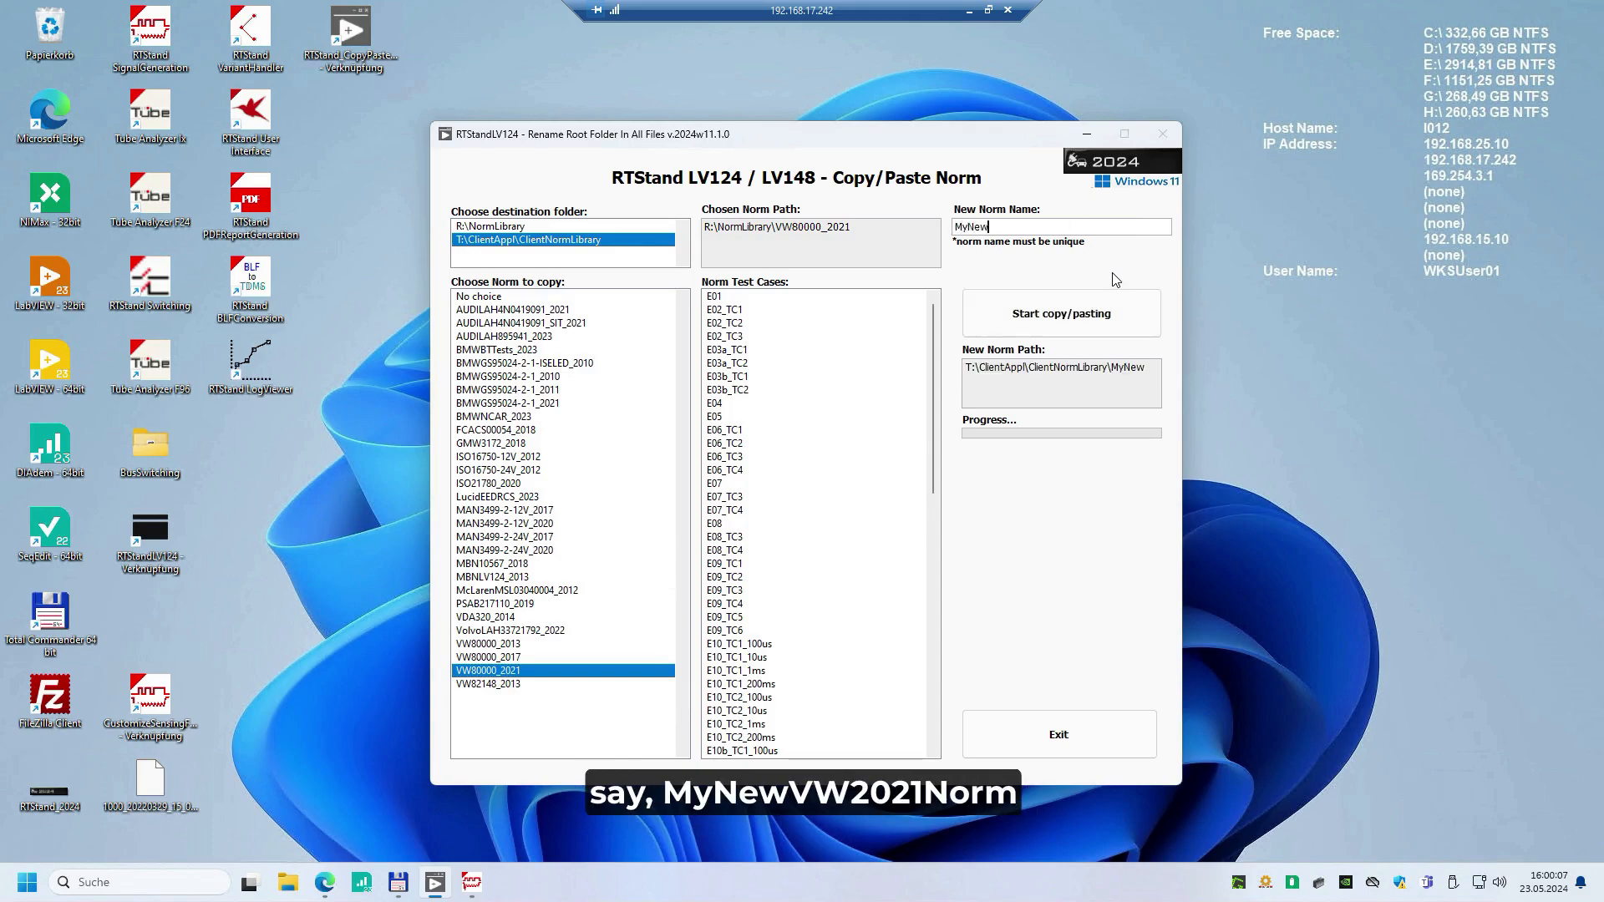
pyautogui.write('VW20')
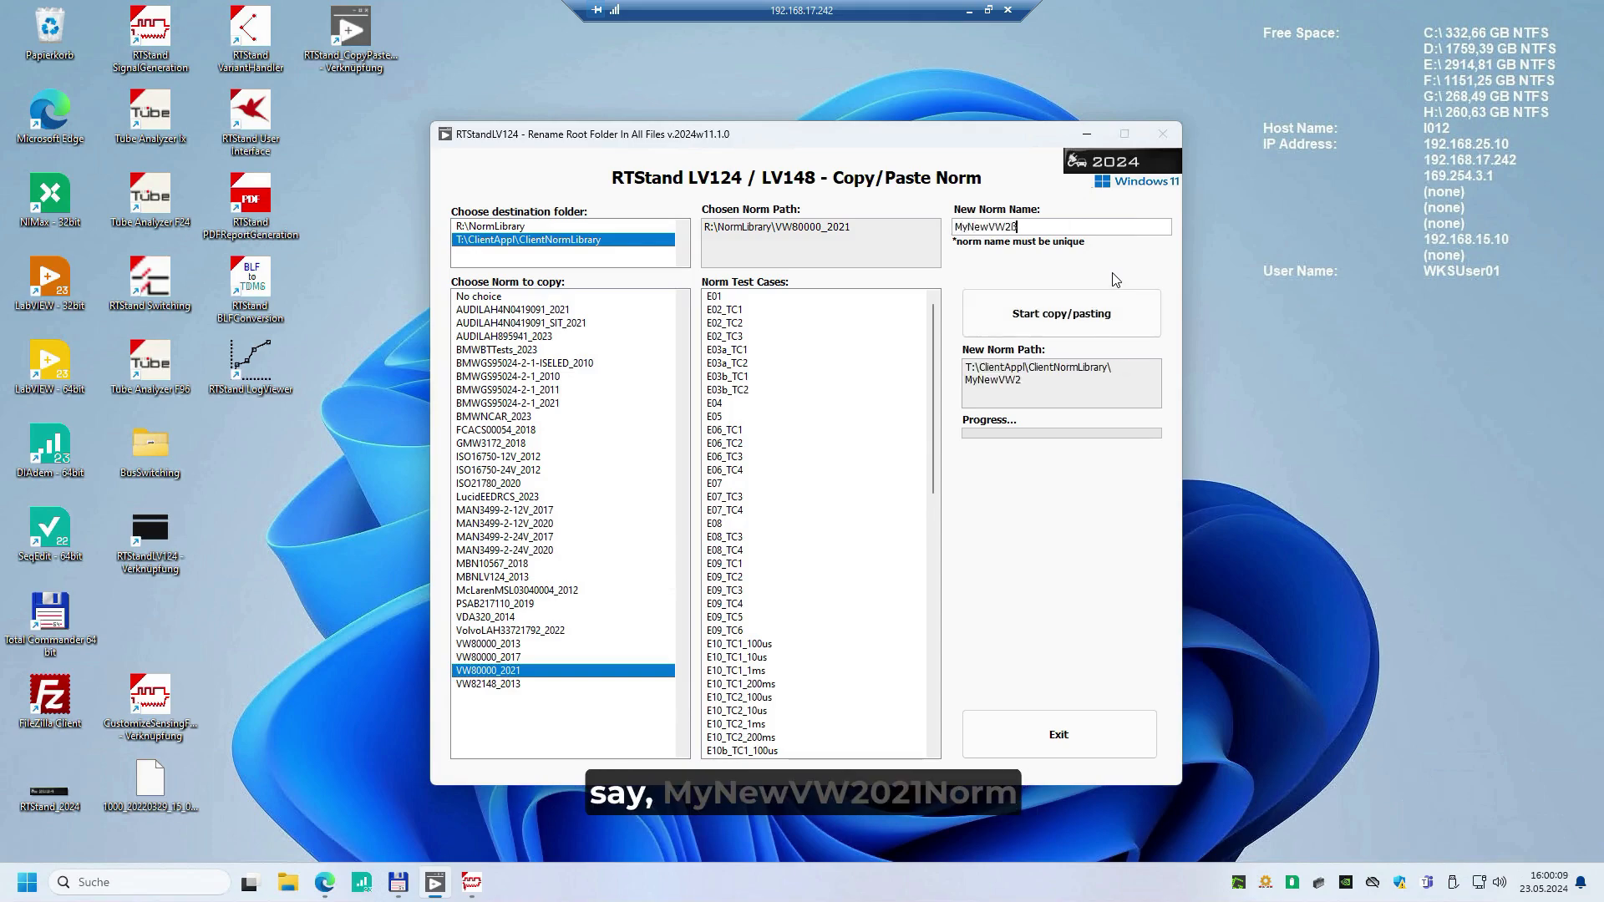
pyautogui.press('BackSpace')
pyautogui.press('BackSpace')
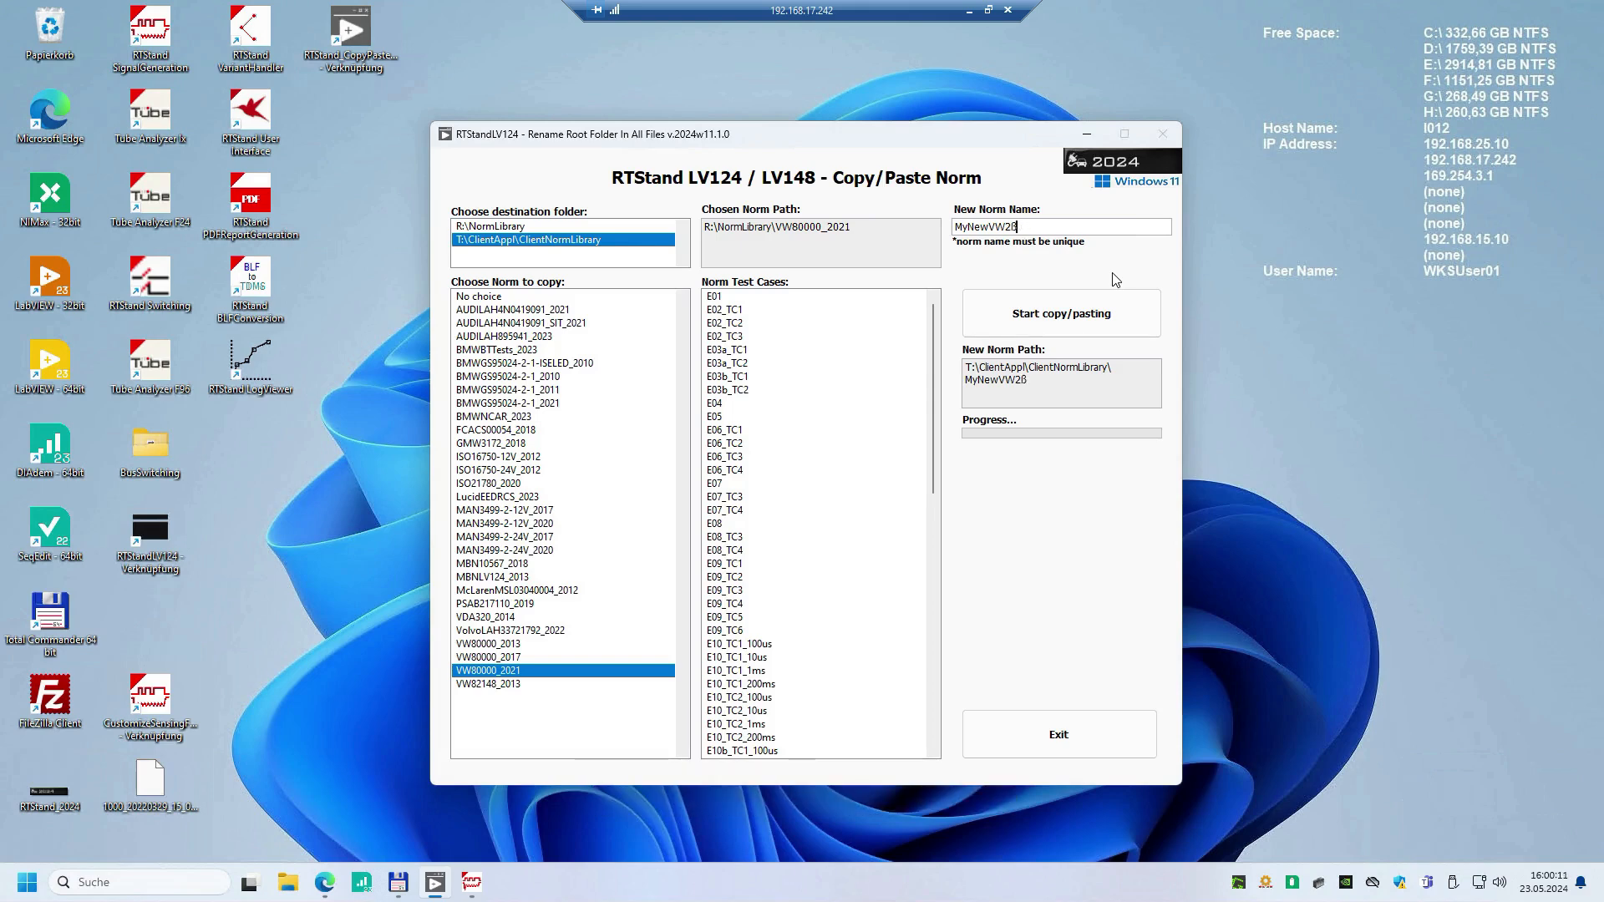
pyautogui.write('021Norm')
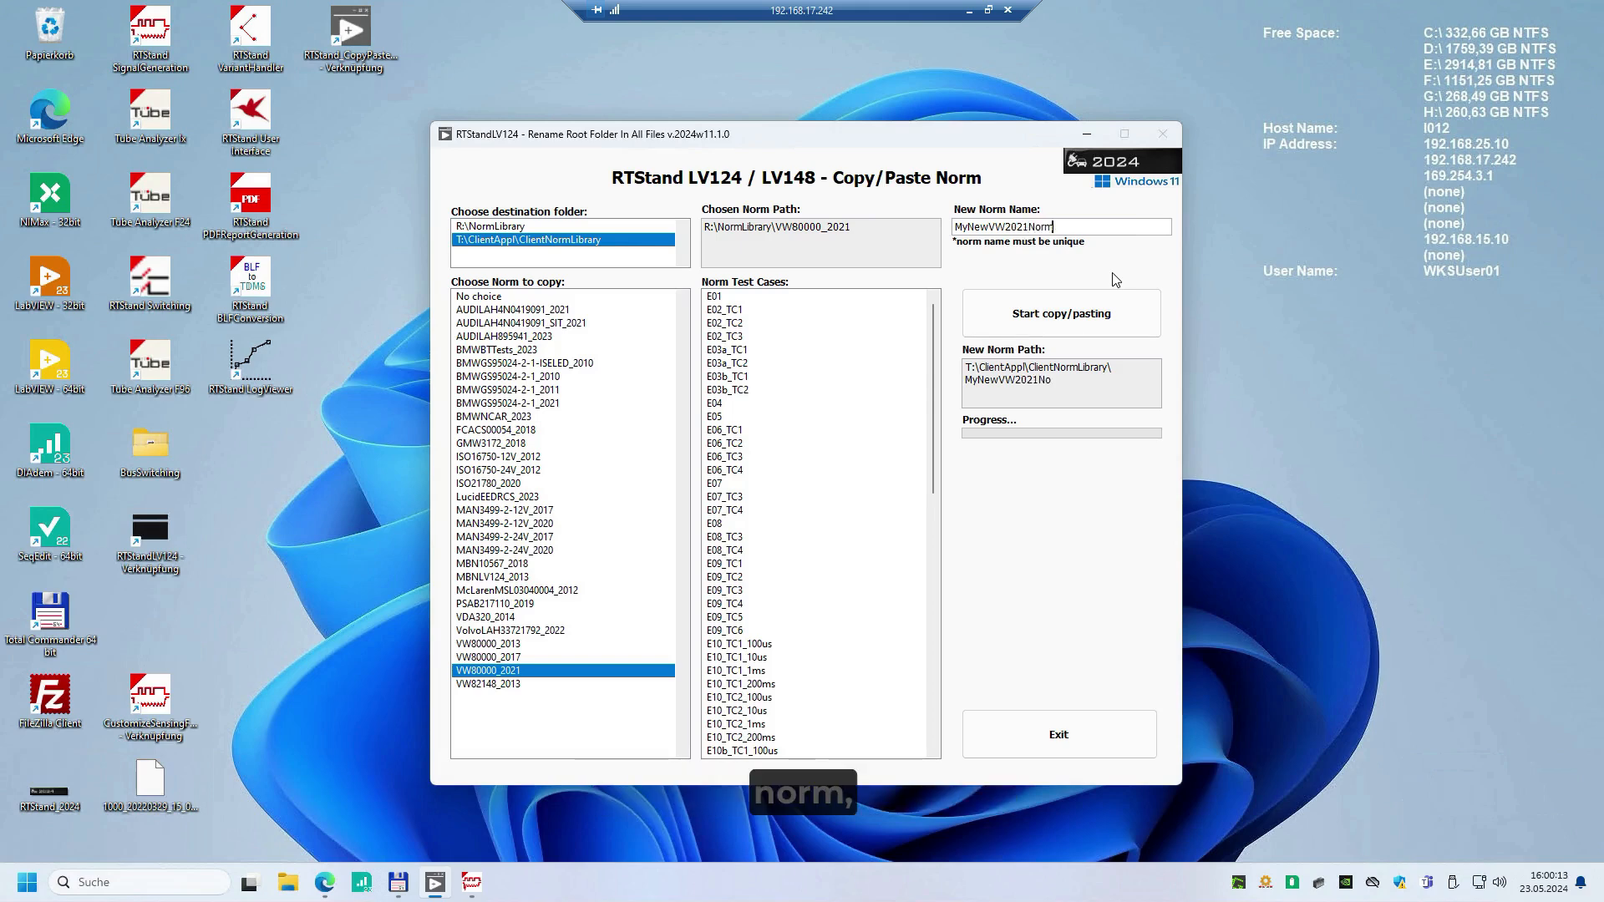
pyautogui.click(994, 313)
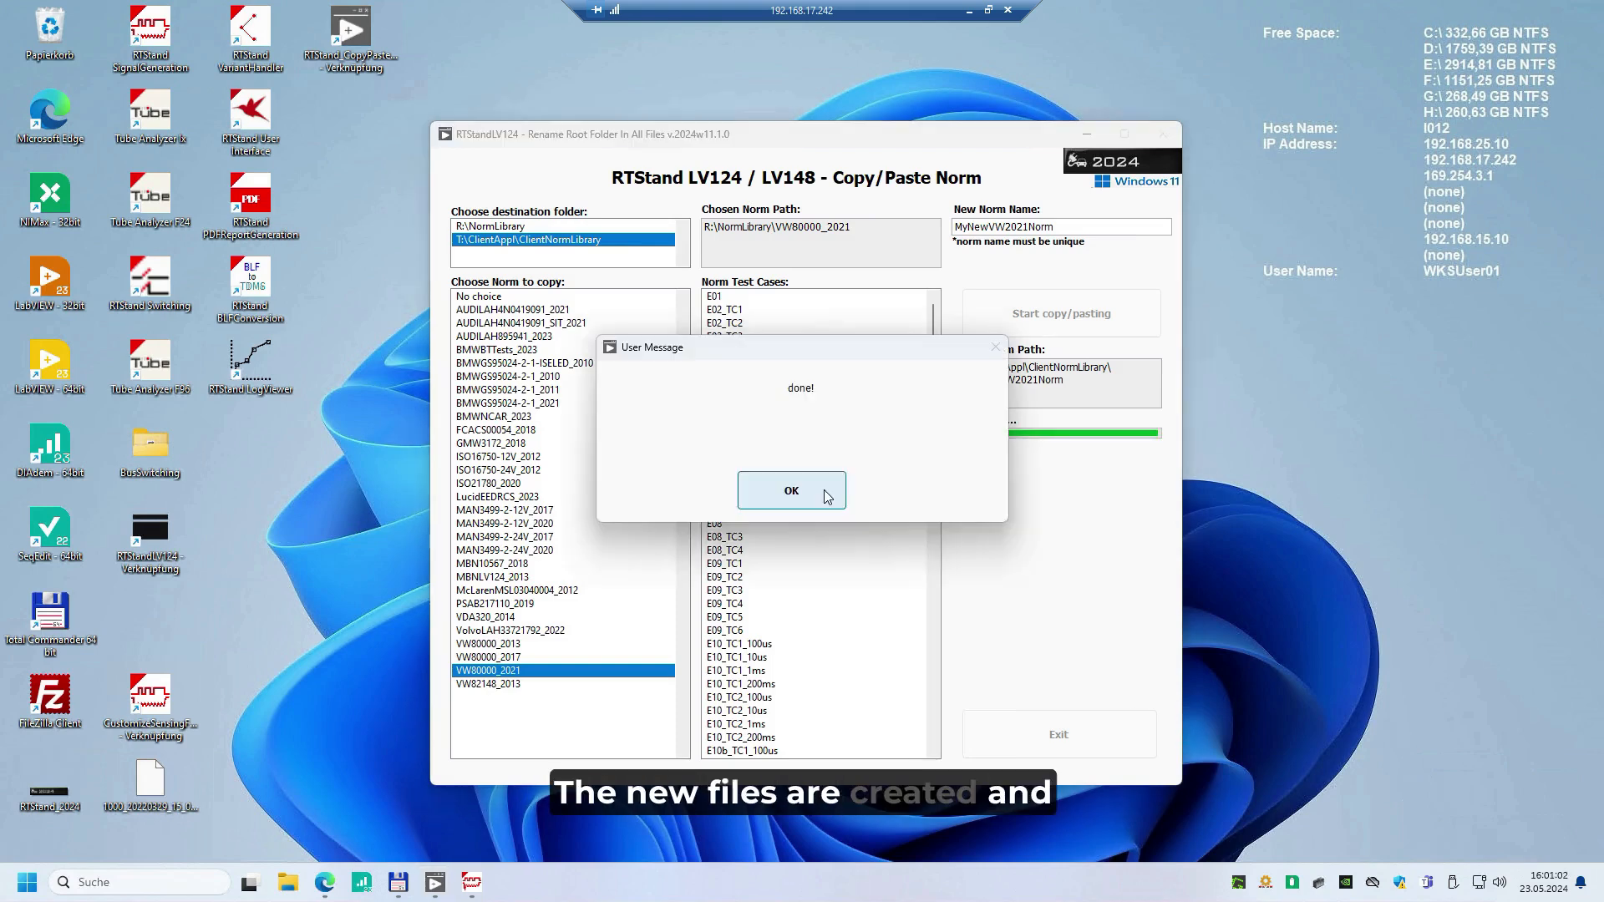
pyautogui.click(826, 497)
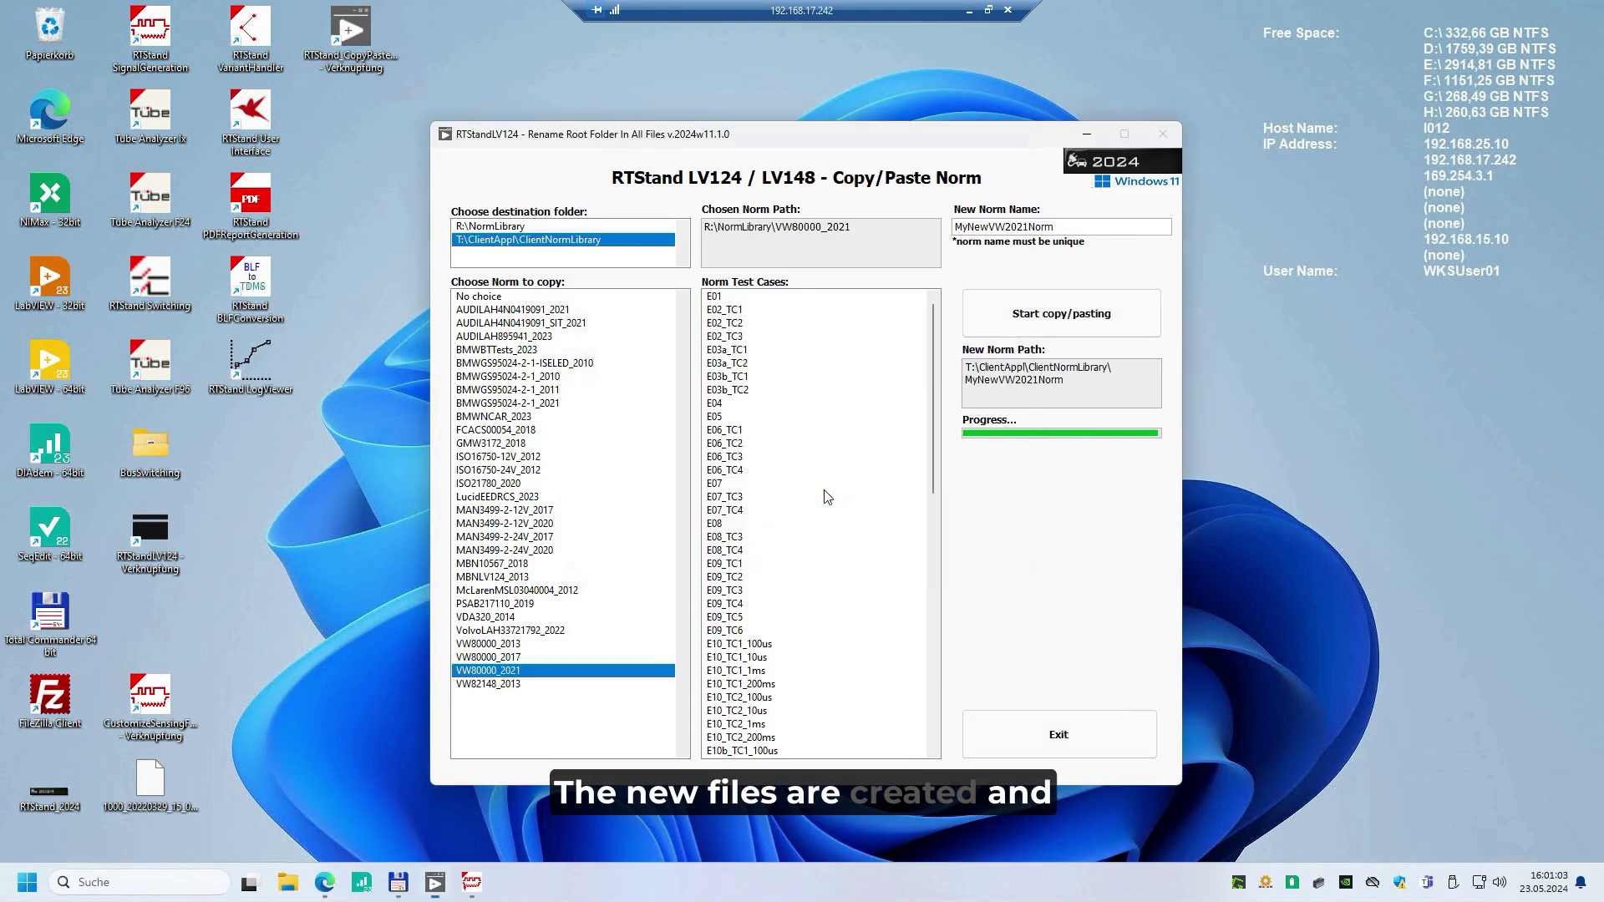
# Switch to Total Commander, open the MyNewVW2021Norm folder in the ClientNormLibrary and review its test case folders
pyautogui.doubleClick(1064, 381)
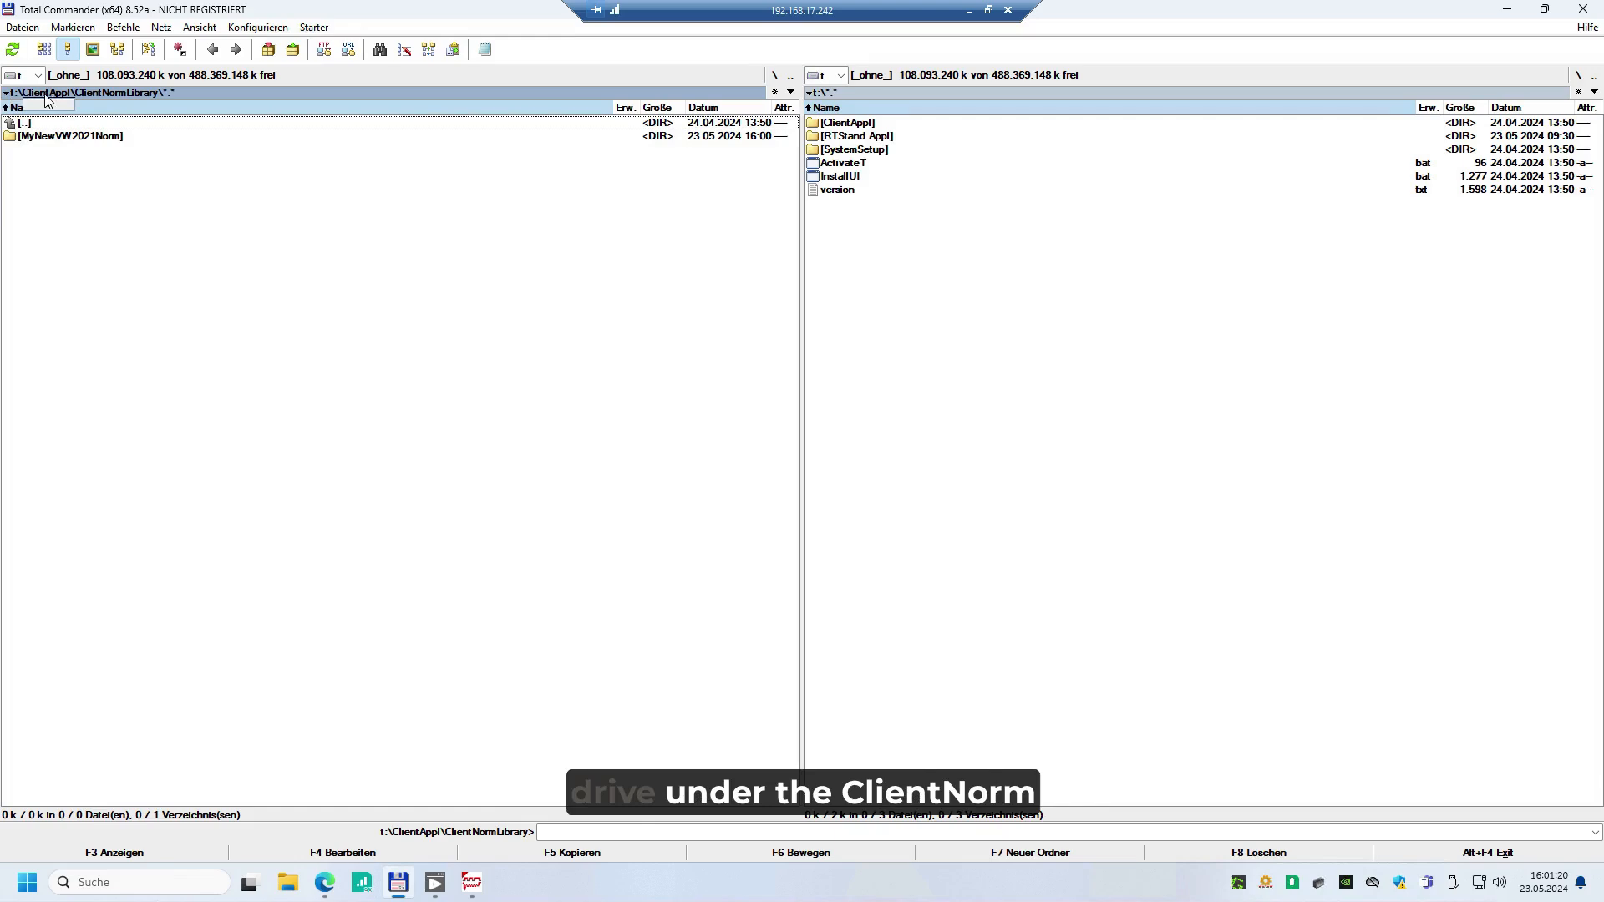
pyautogui.doubleClick(120, 138)
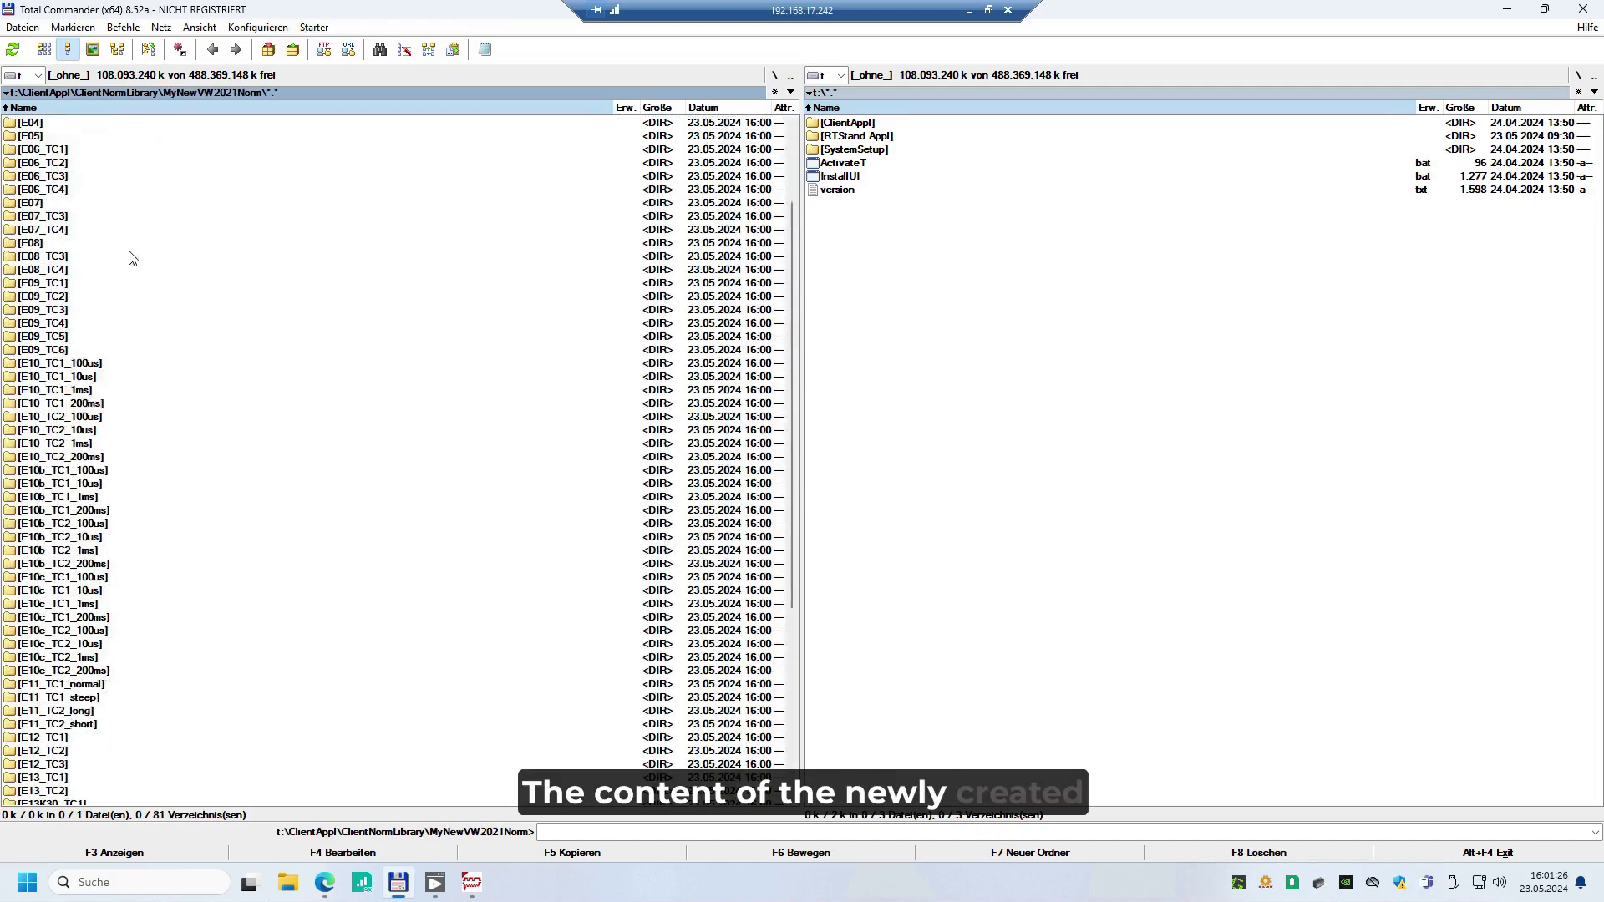
pyautogui.scroll(-3, 94, 539)
pyautogui.scroll(4, 94, 539)
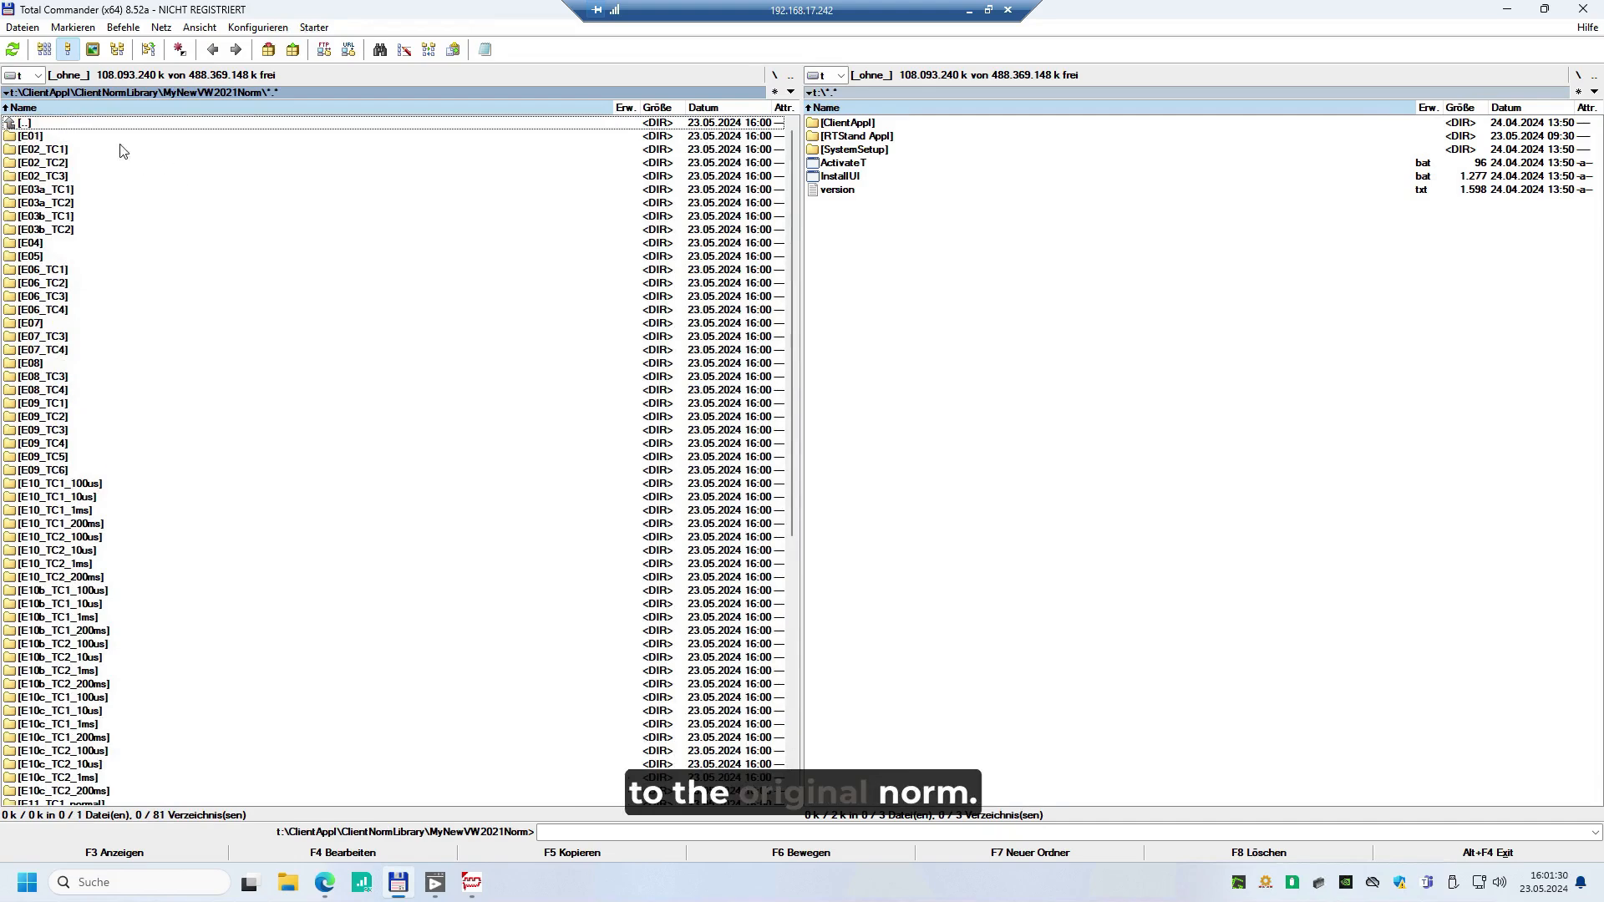
pyautogui.scroll(-3, 63, 364)
pyautogui.scroll(-8, 55, 553)
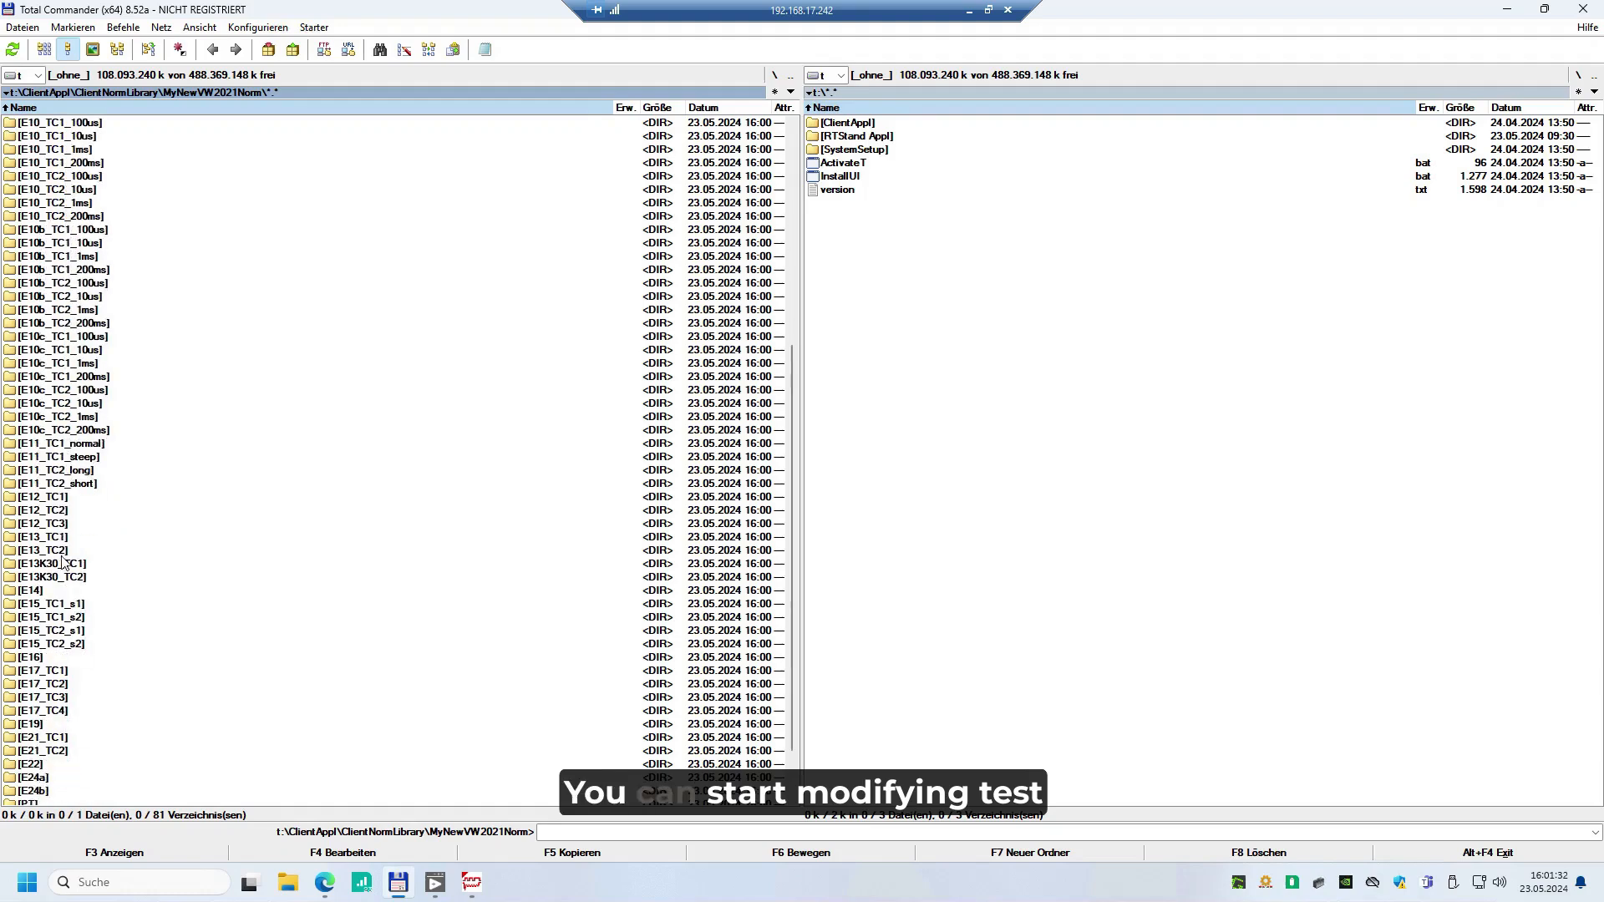
pyautogui.scroll(5, 55, 501)
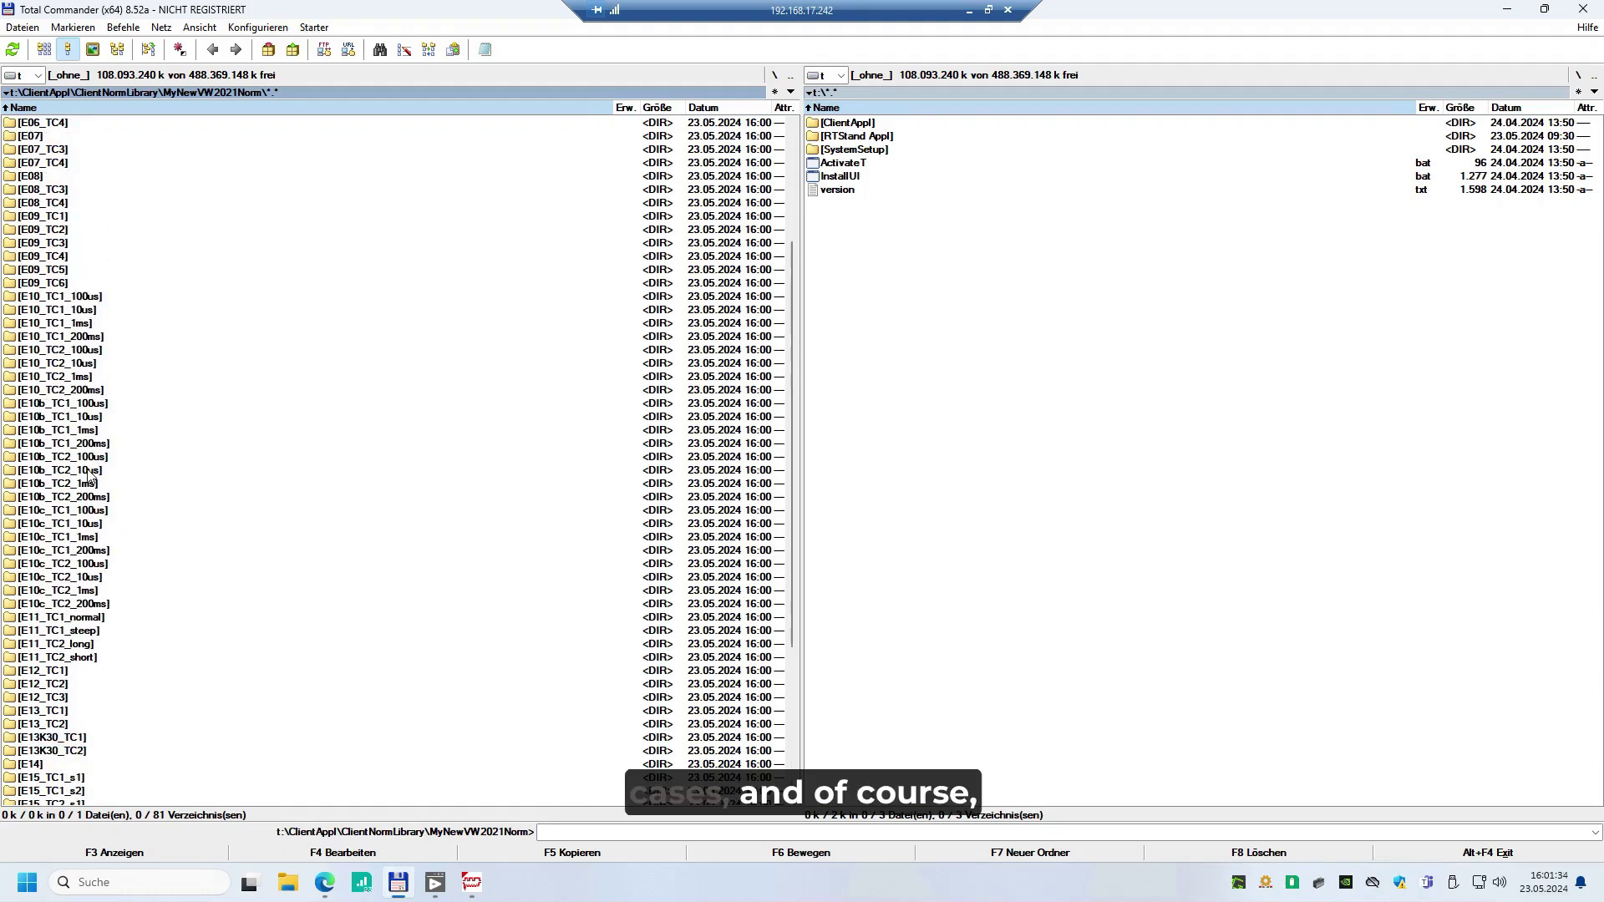
pyautogui.scroll(6, 58, 316)
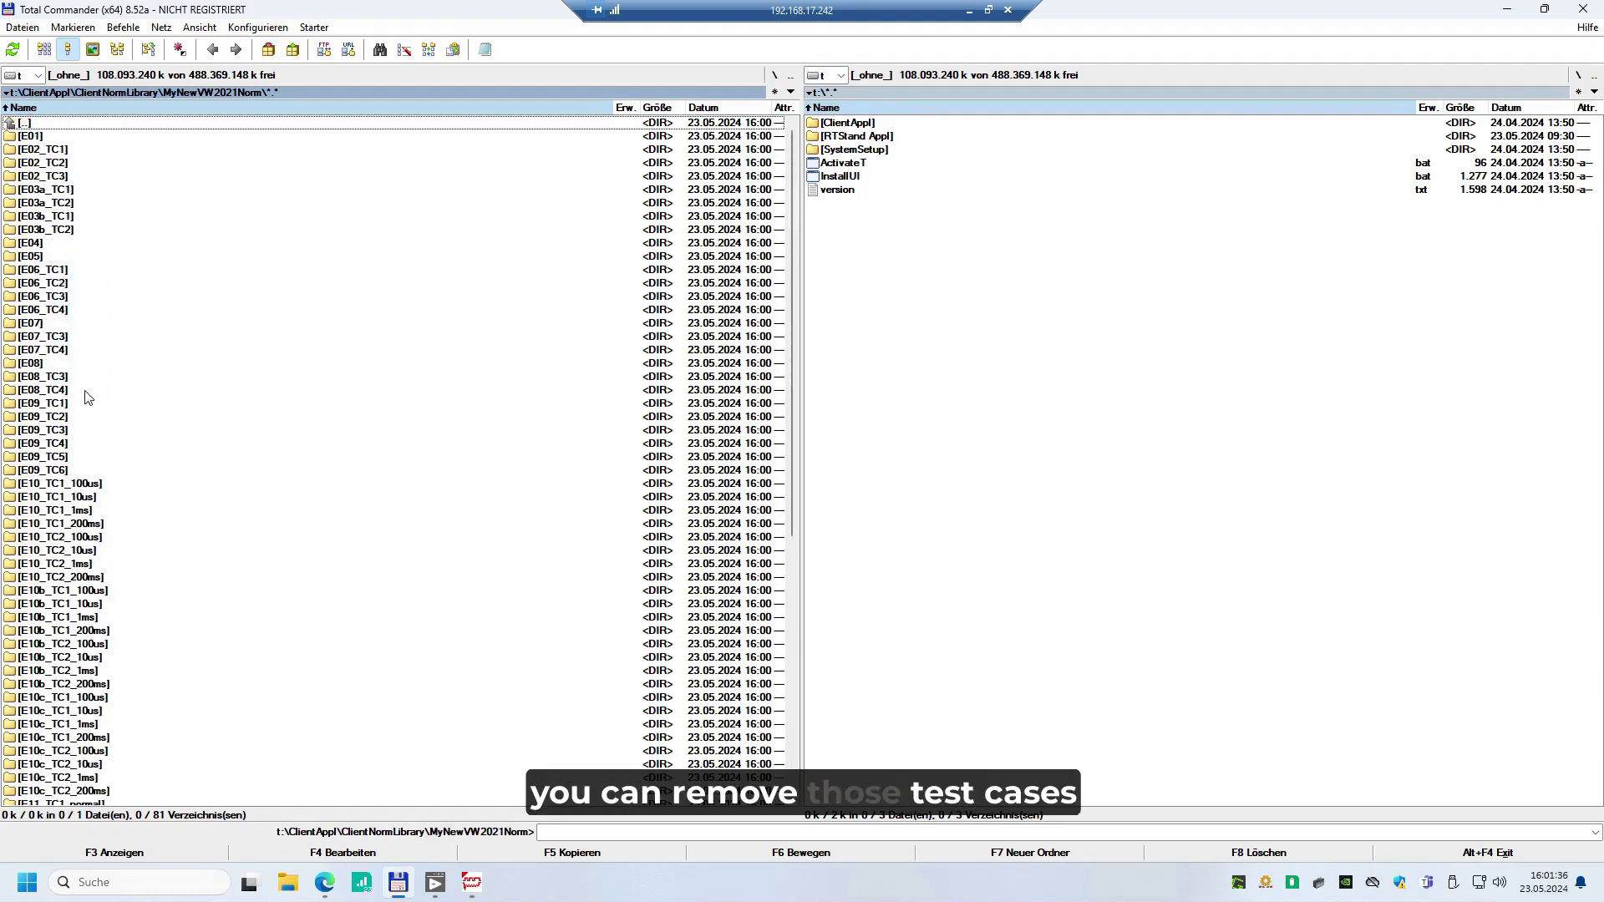
# Delete the test case folders from E08 through E22, including all their contents, from MyNewVW2021Norm
pyautogui.scroll(-1, 55, 326)
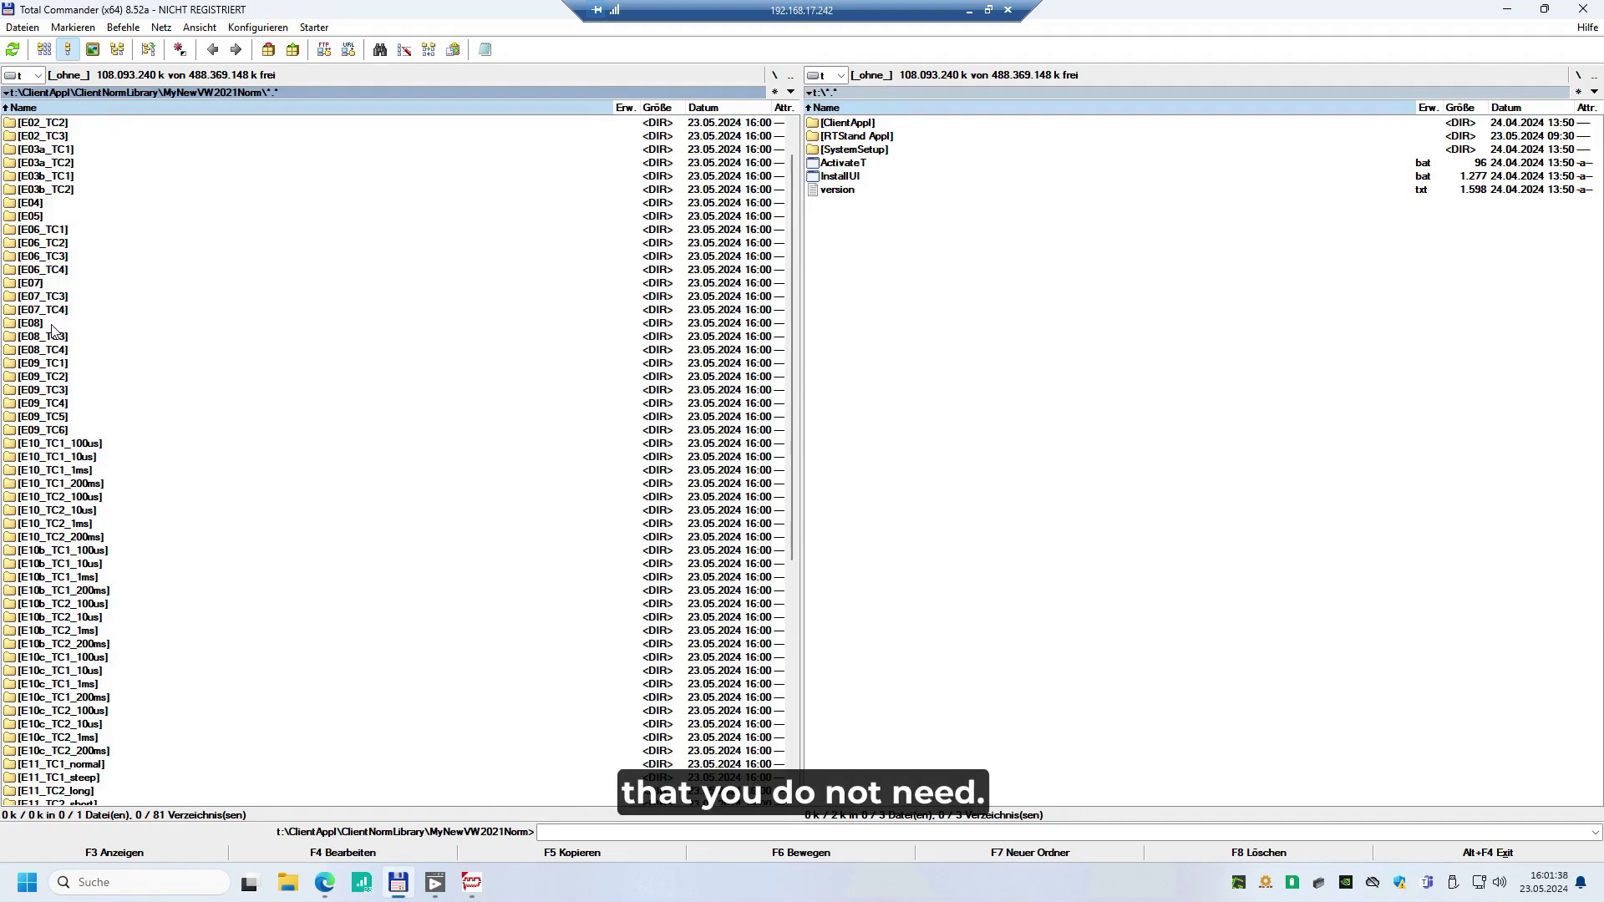
pyautogui.scroll(-9, 55, 334)
pyautogui.scroll(-1, 41, 652)
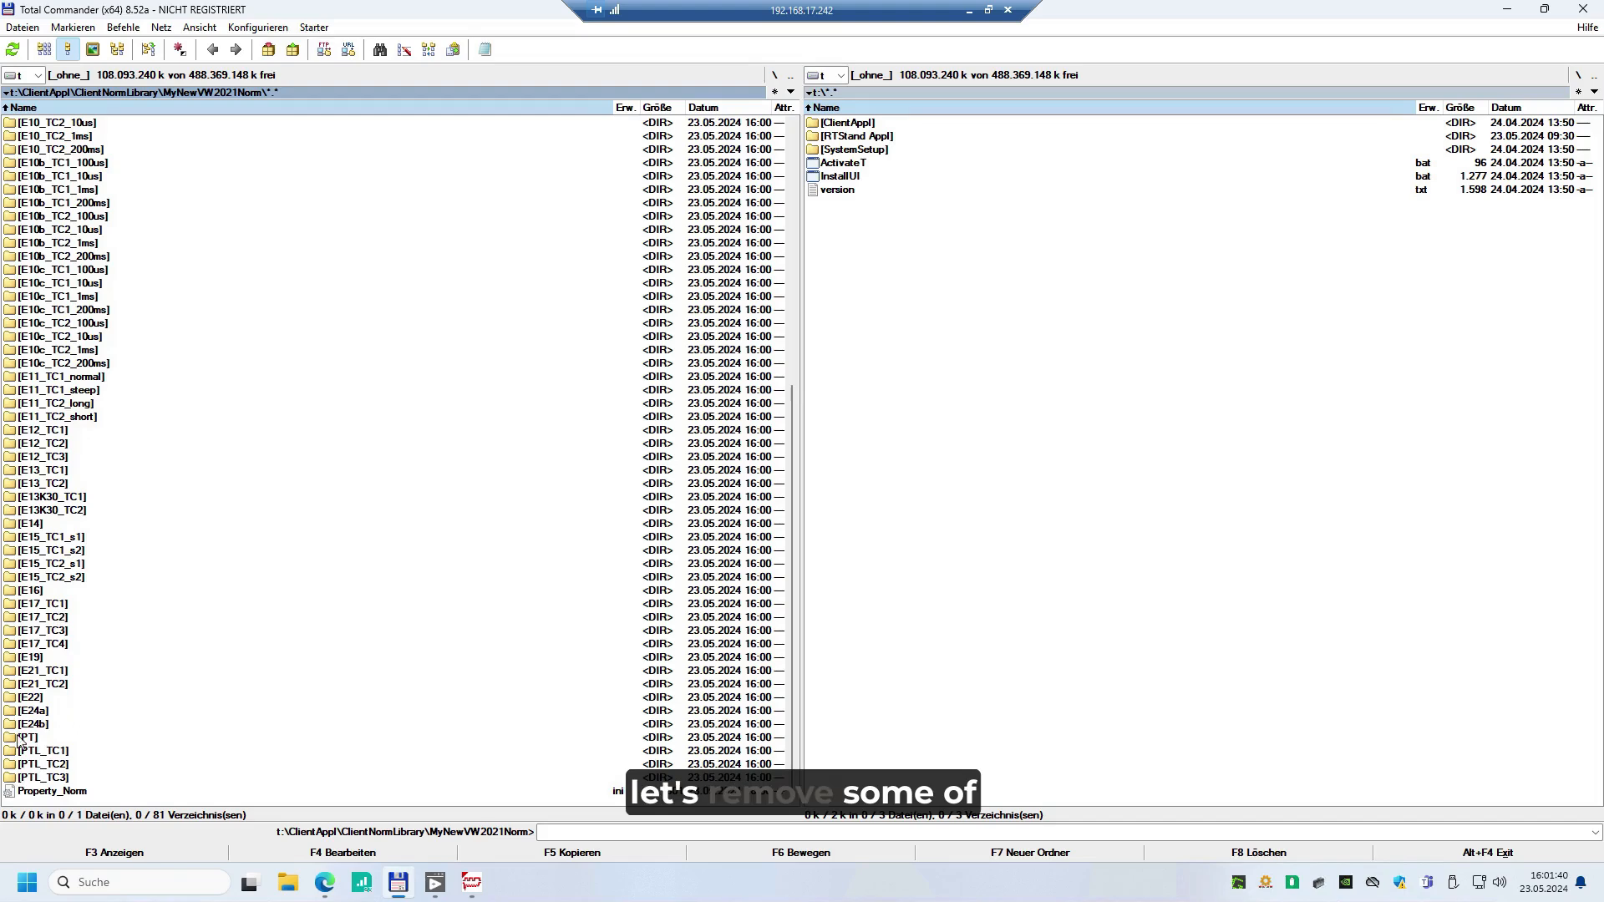
pyautogui.keyDown('shift'); pyautogui.click(40, 696); pyautogui.keyUp('shift')
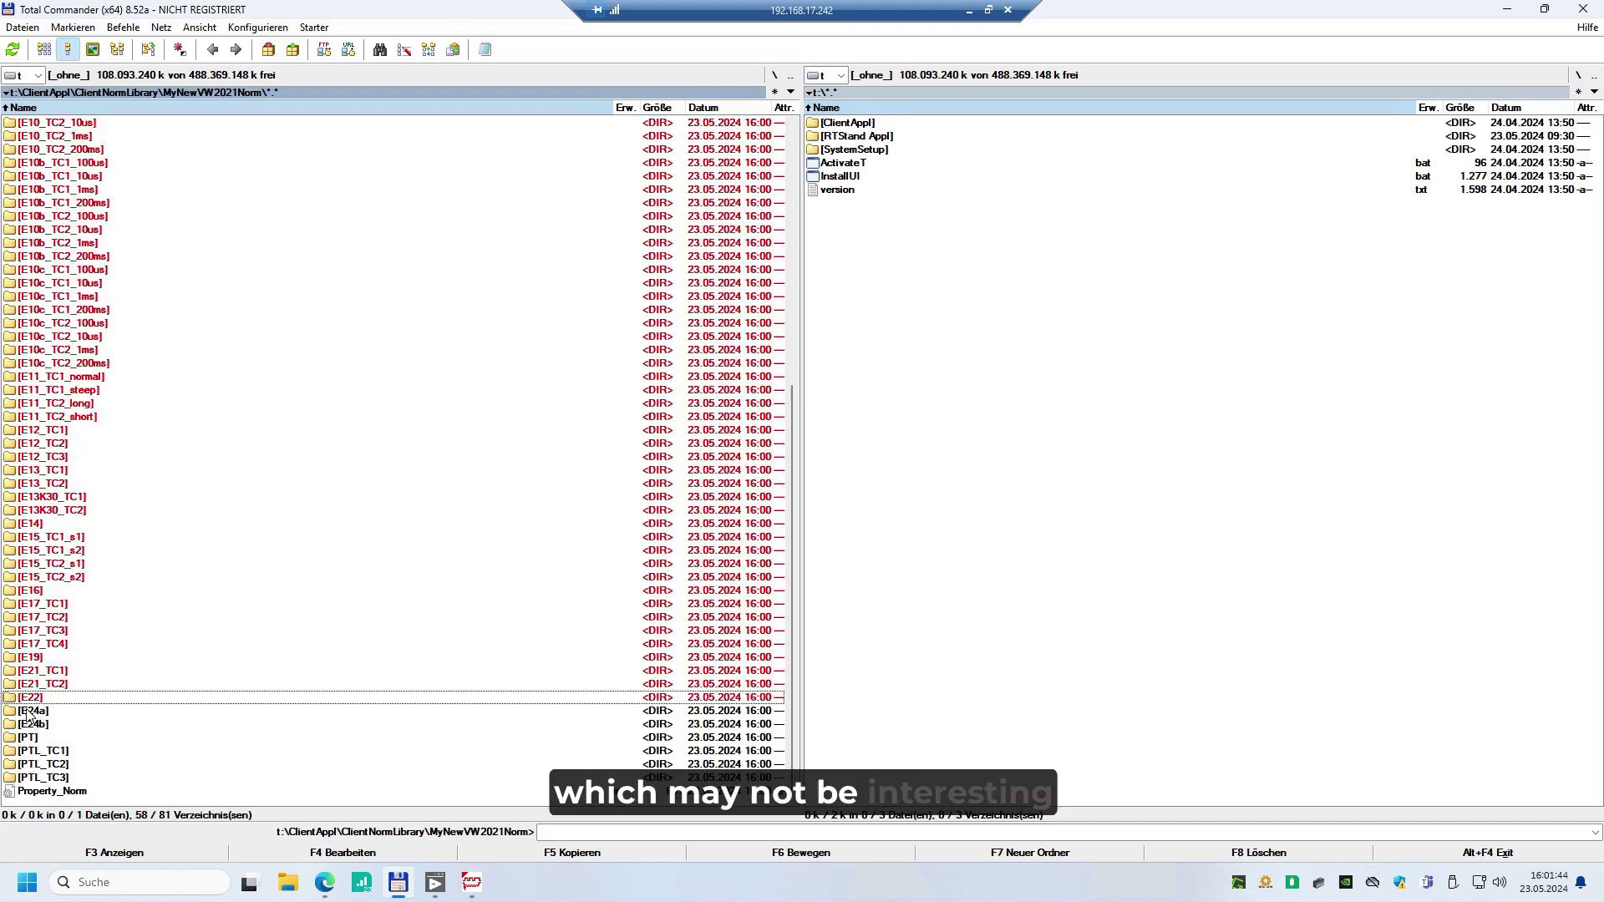
pyautogui.press('Delete')
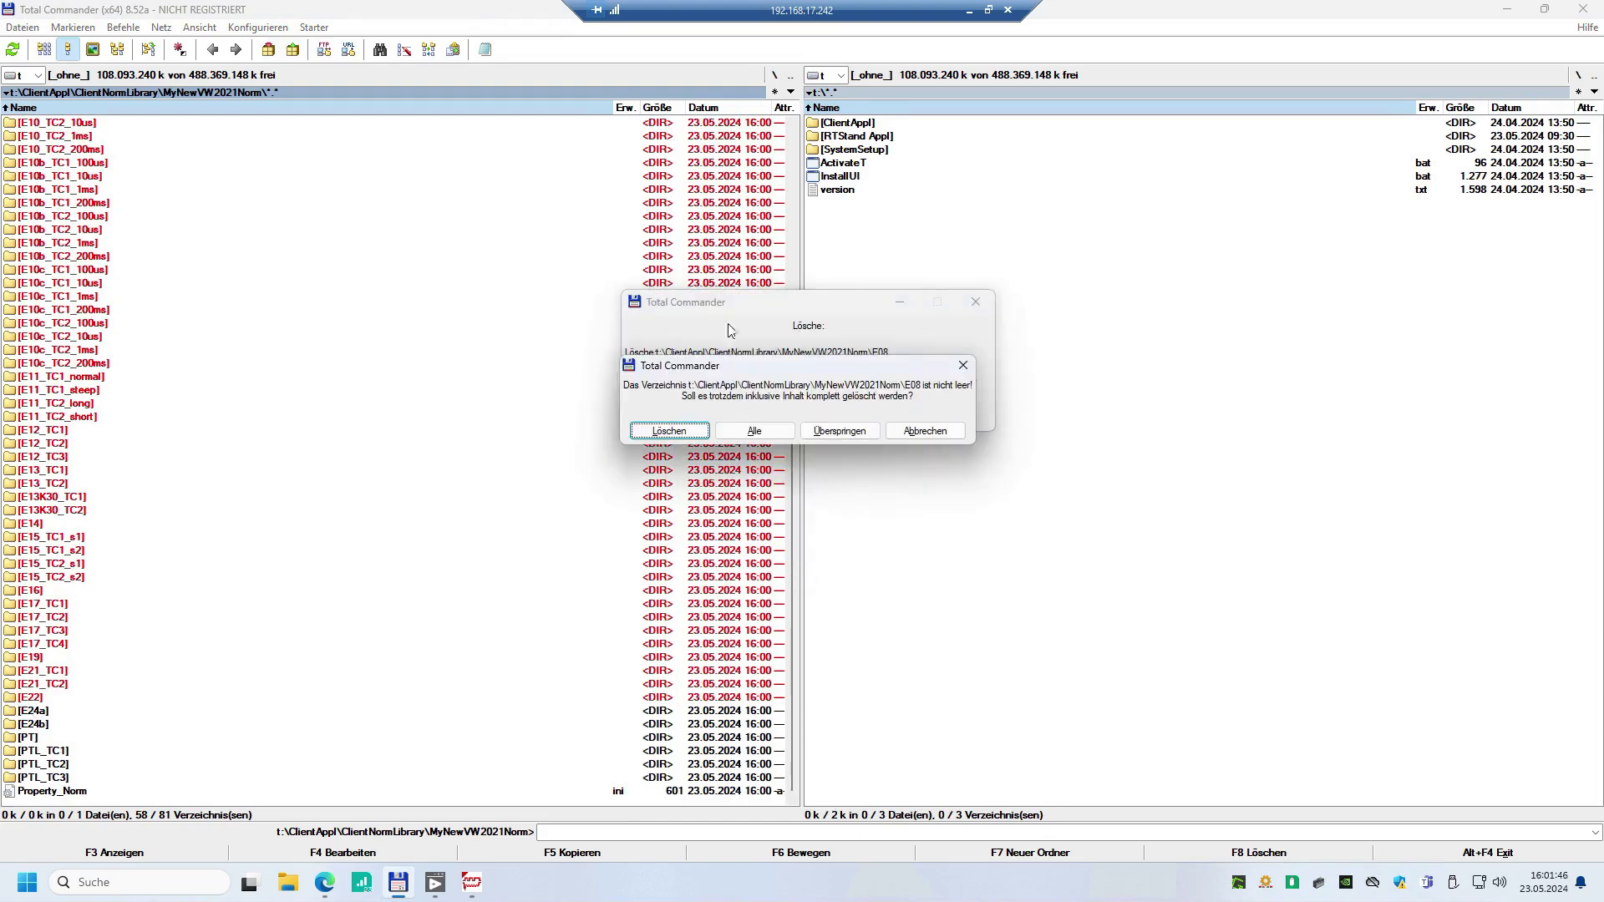
pyautogui.click(782, 435)
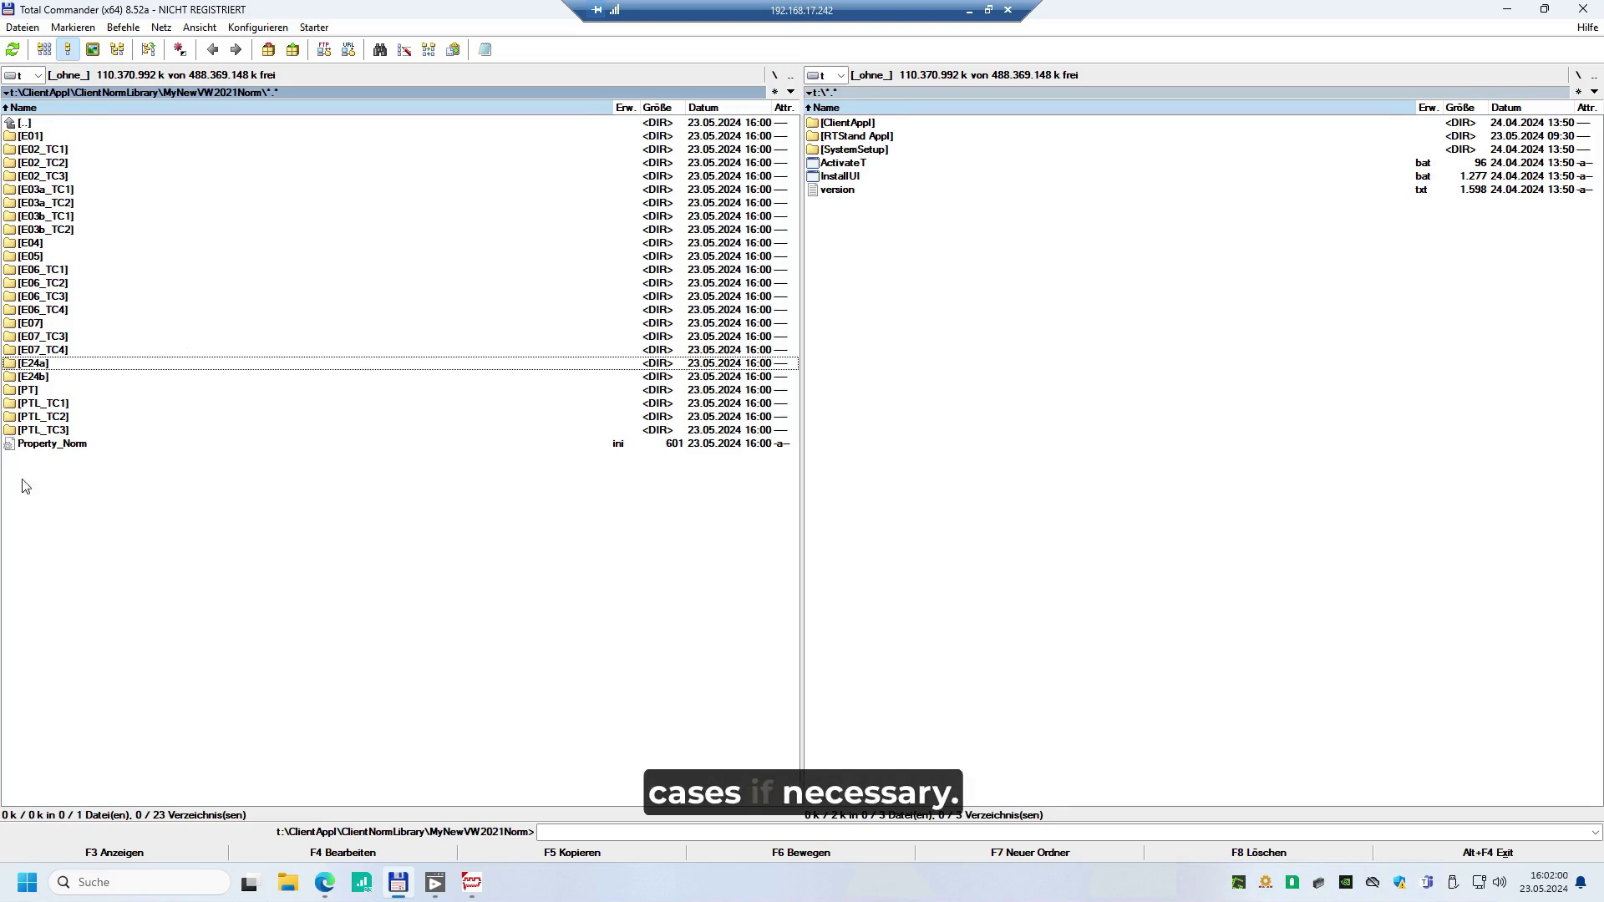
# Examine the naming scheme of the E02_TC1 folder, highlighting the TC1 test case part of its name
pyautogui.click(72, 151)
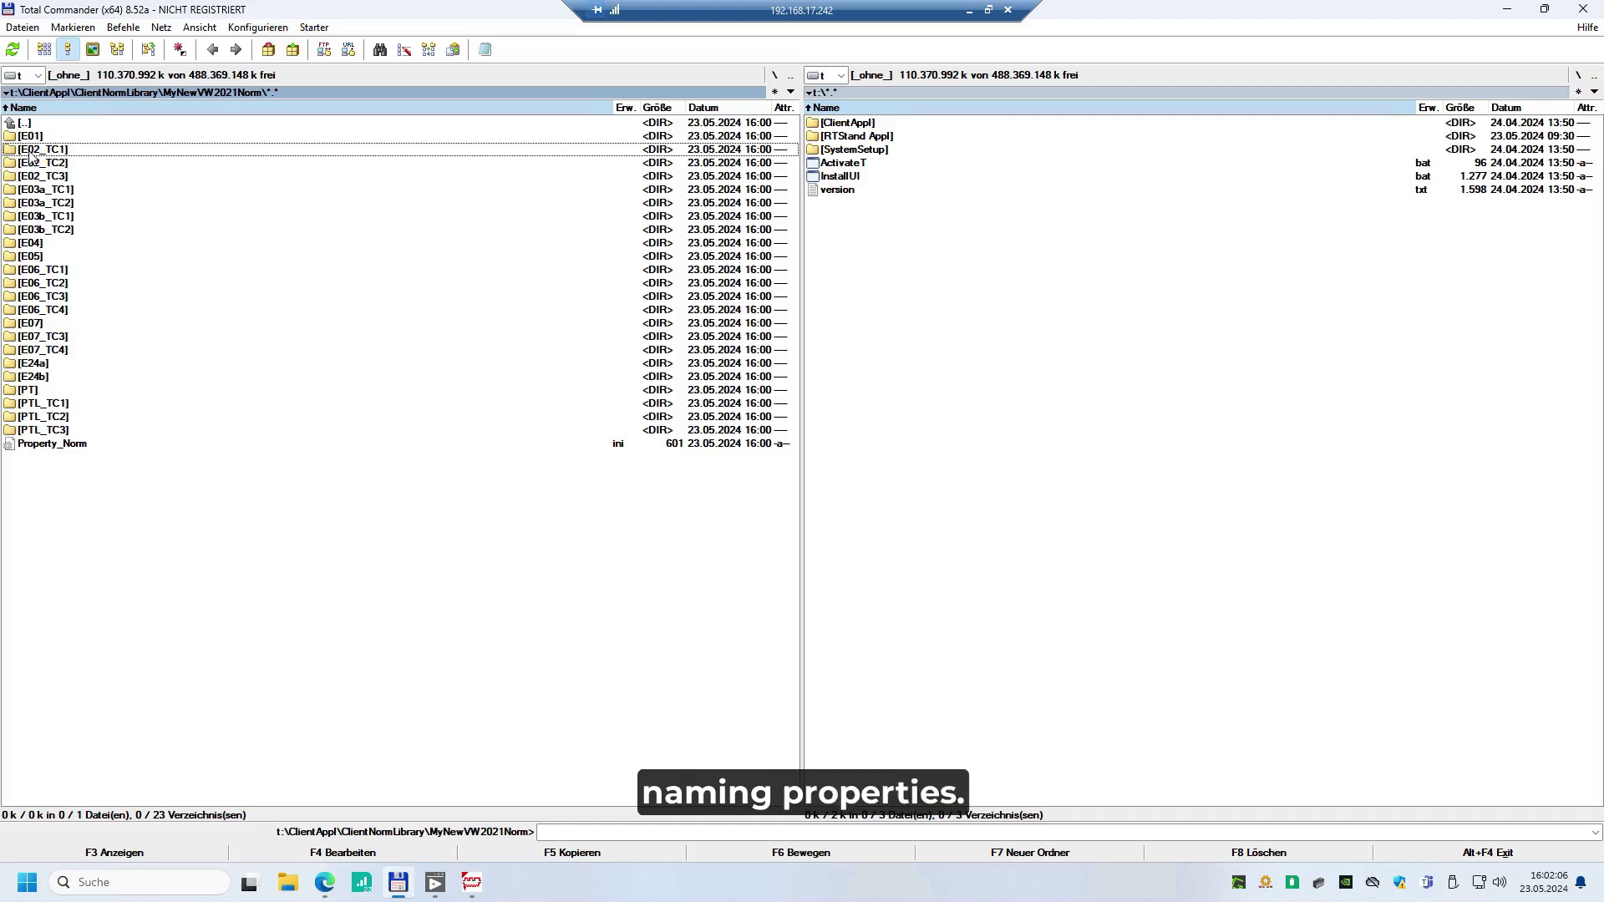
pyautogui.click(43, 151)
pyautogui.moveTo(38, 150)
pyautogui.mouseDown()
pyautogui.moveTo(11, 146)
pyautogui.moveTo(43, 149)
pyautogui.mouseUp()
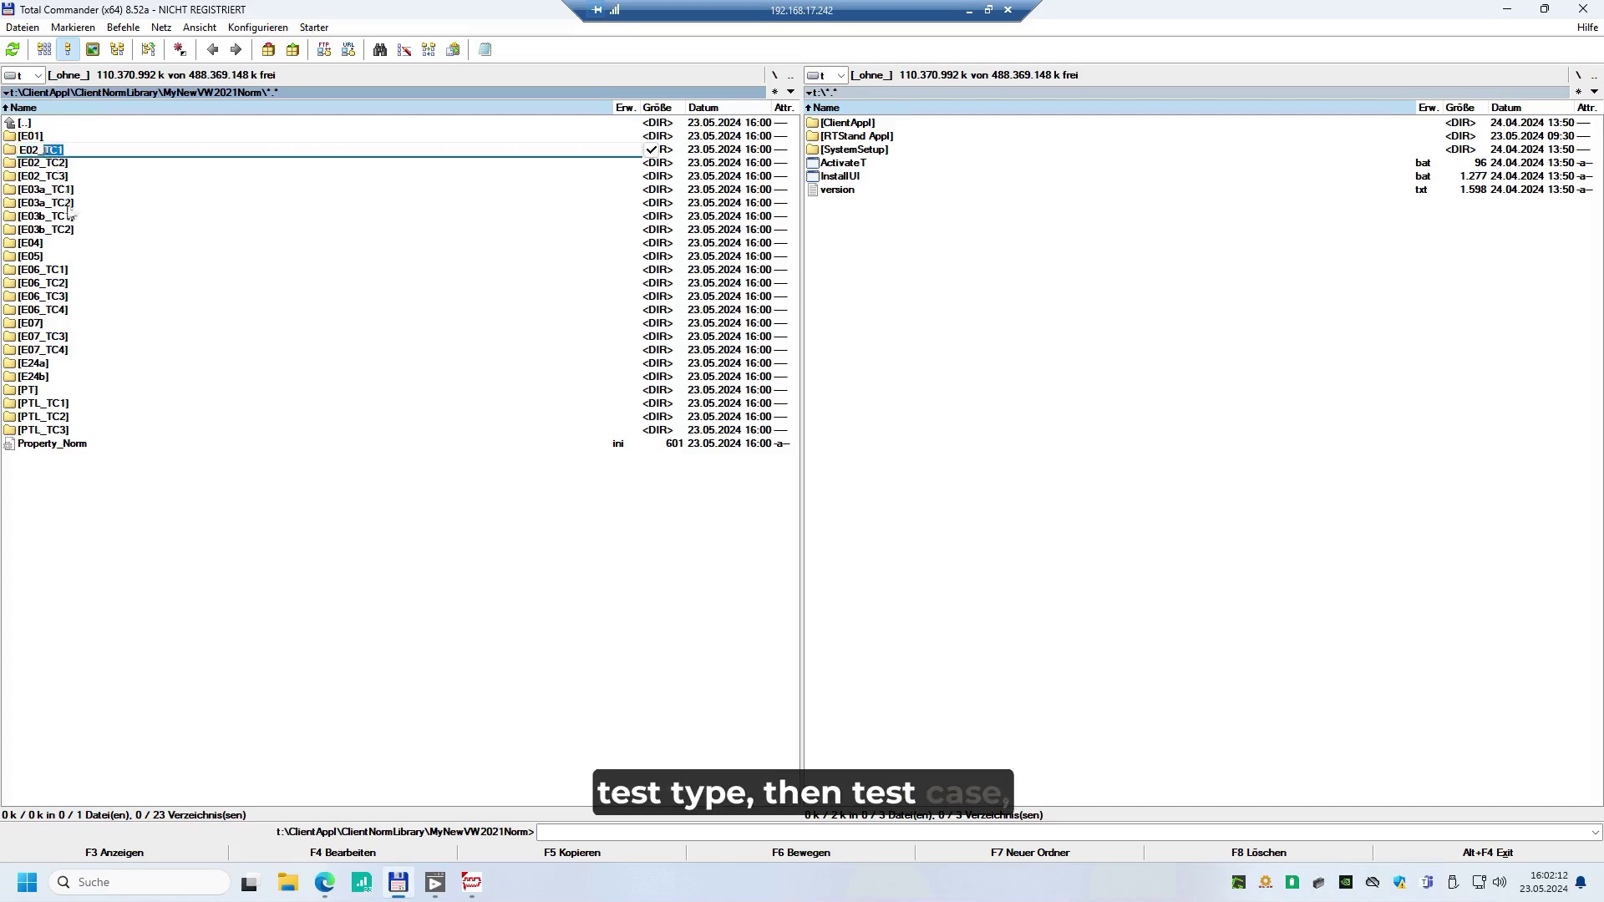
pyautogui.click(98, 149)
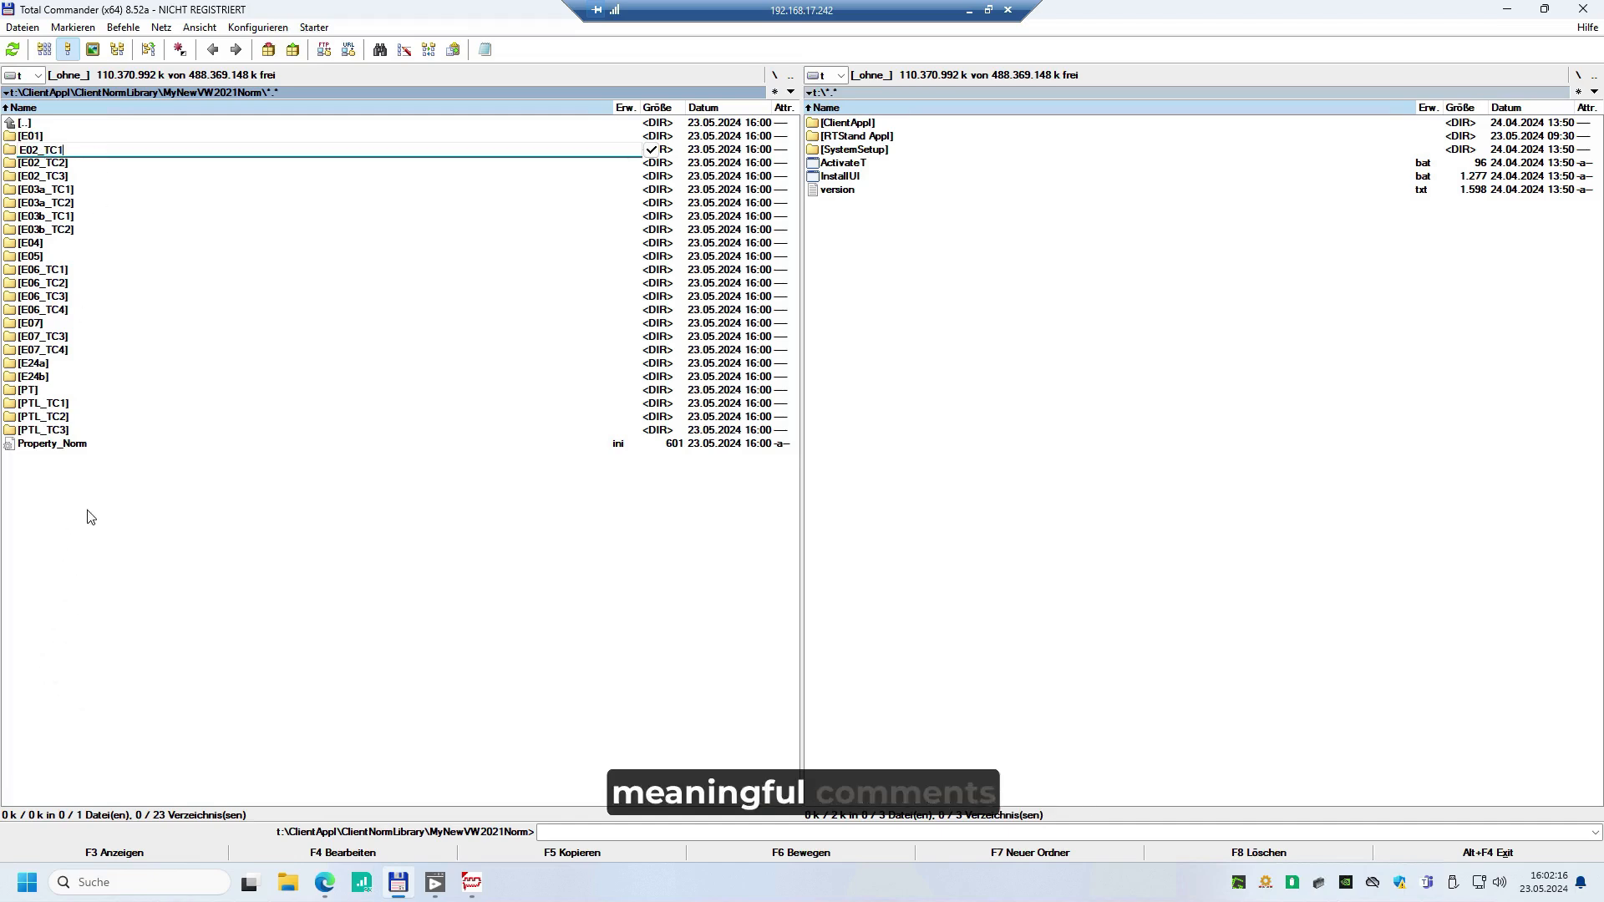
pyautogui.press('Return')
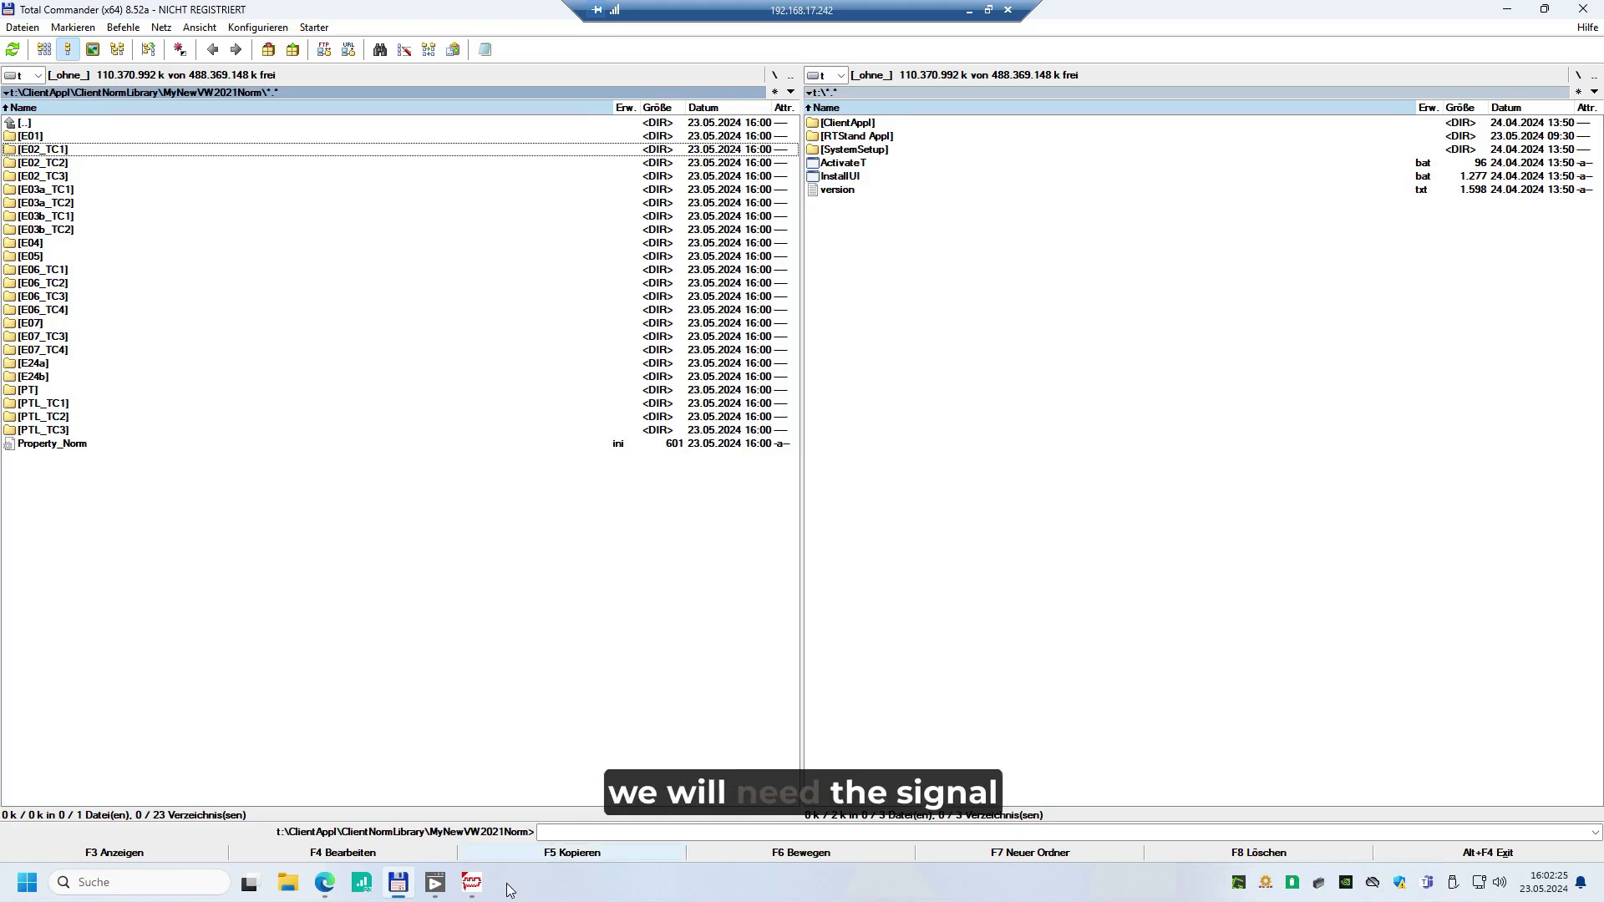
# Switch to RTStand Signal Generation, enter the Paint (warb) mode and start loading a curve
pyautogui.click(479, 895)
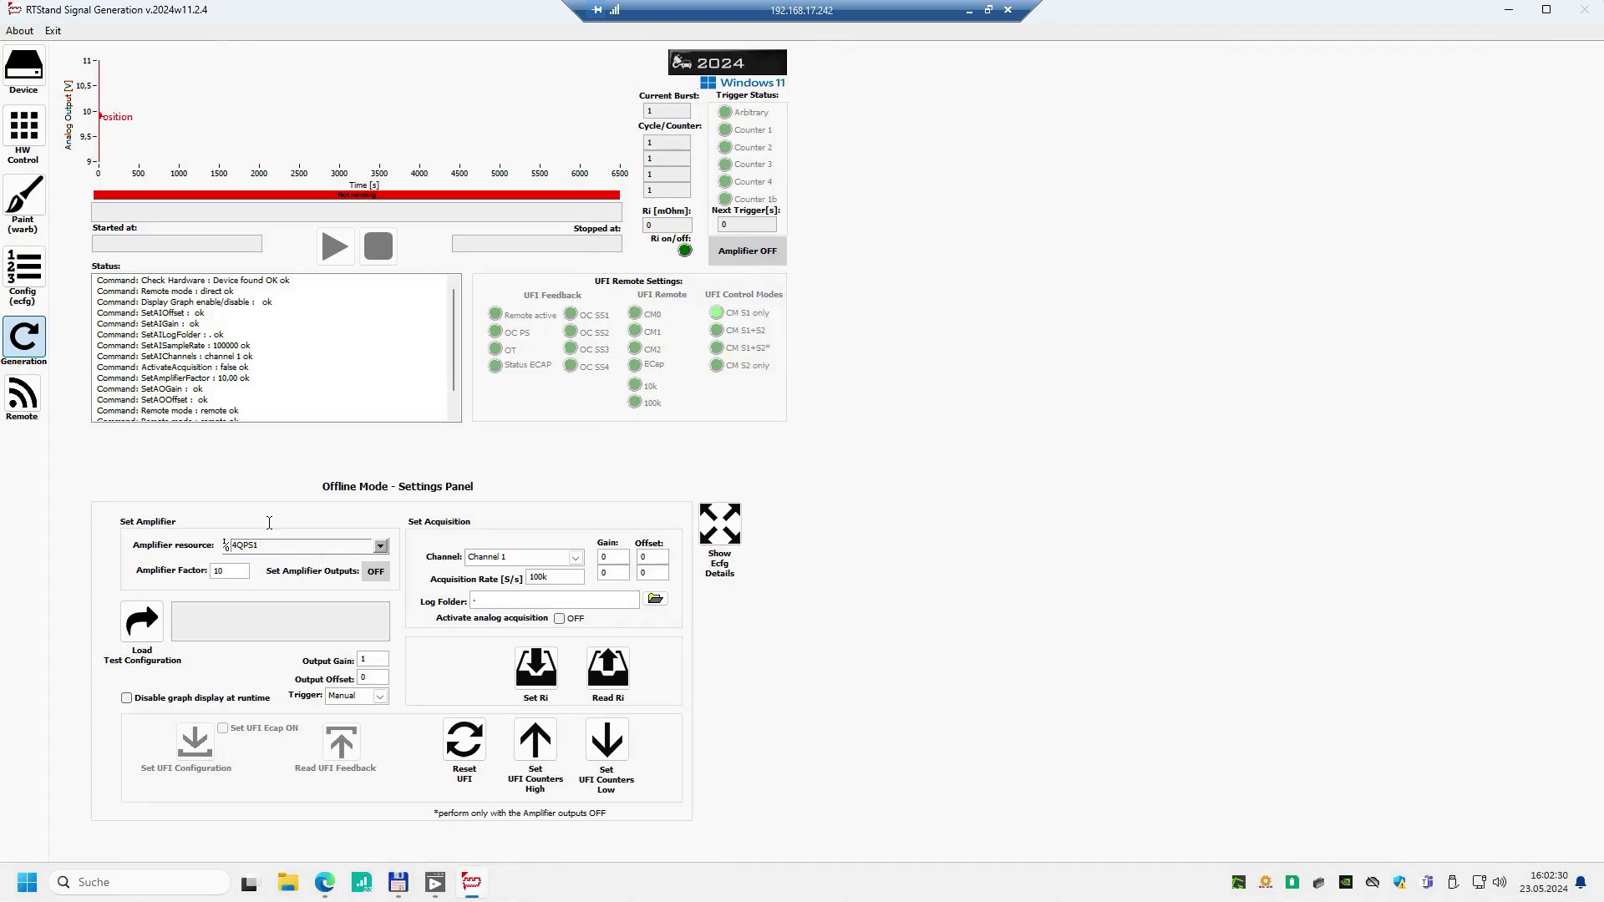
pyautogui.click(25, 200)
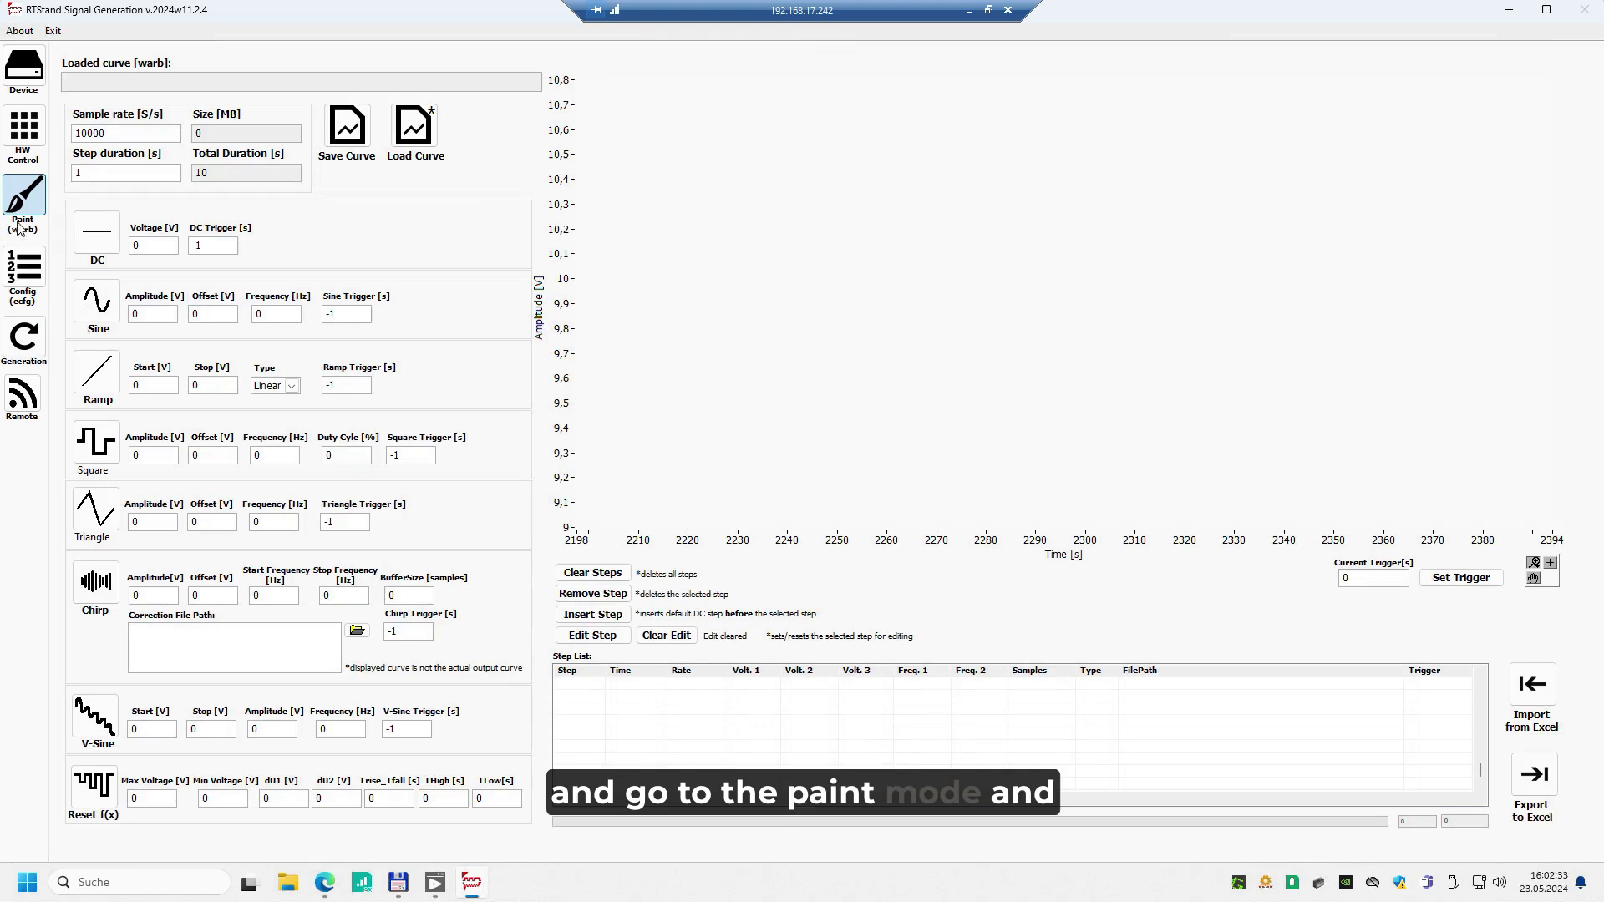
pyautogui.click(413, 127)
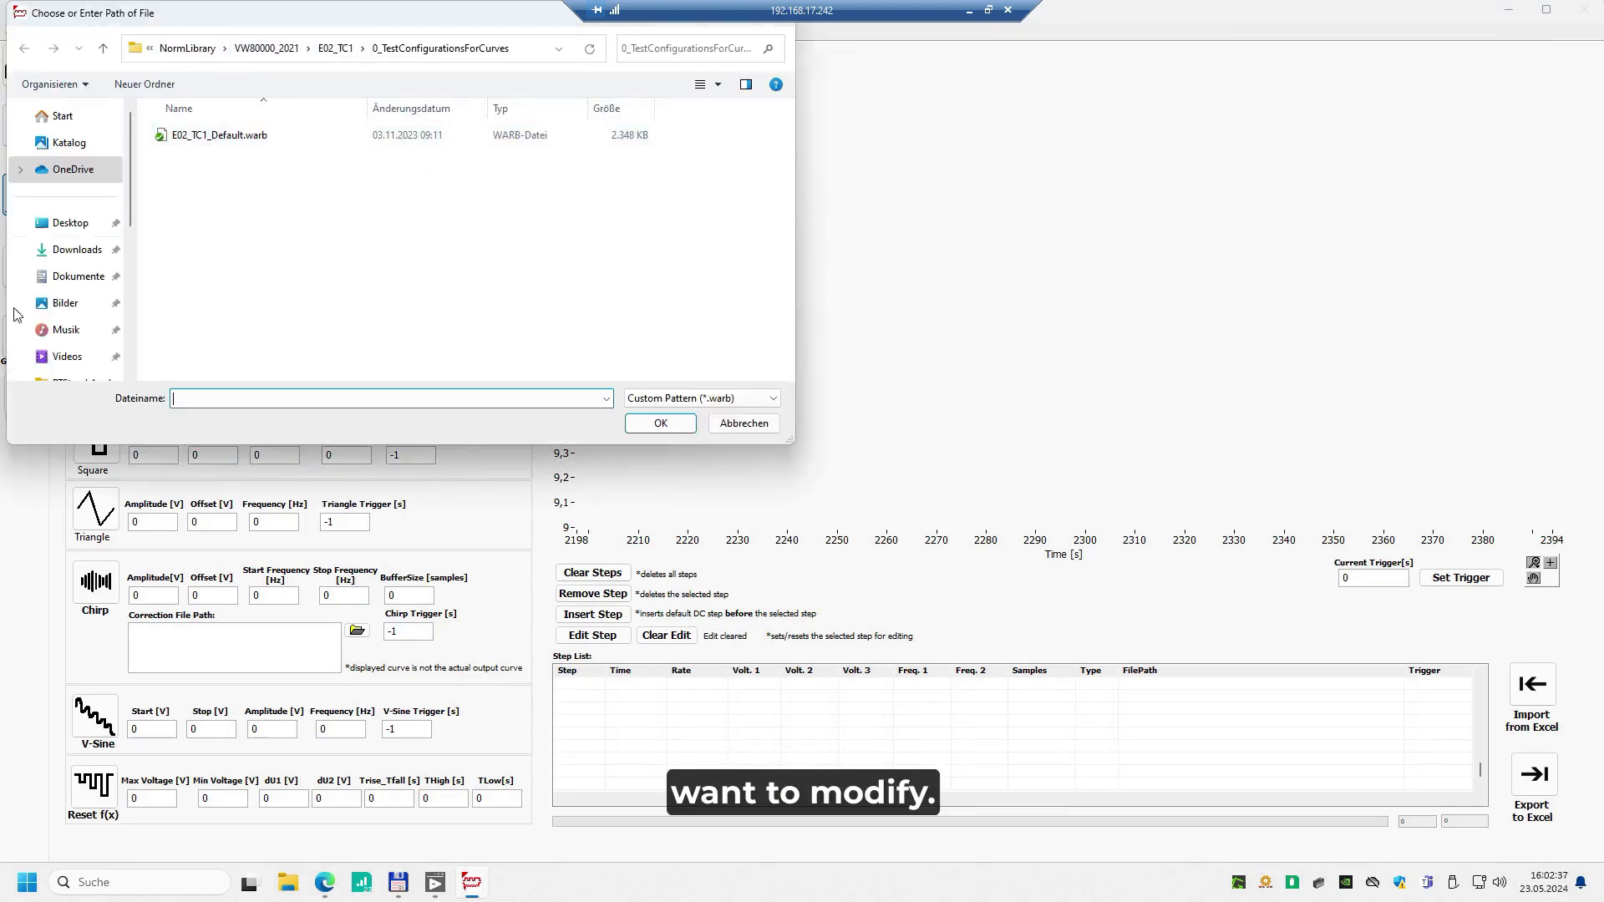
# Load the curve E02_TC1_Default.warb from MyNewVW2021Norm\E02_TC1\0_TestConfigurationsForCurves in the ClientNormLibrary on drive T:
pyautogui.scroll(-5, 71, 242)
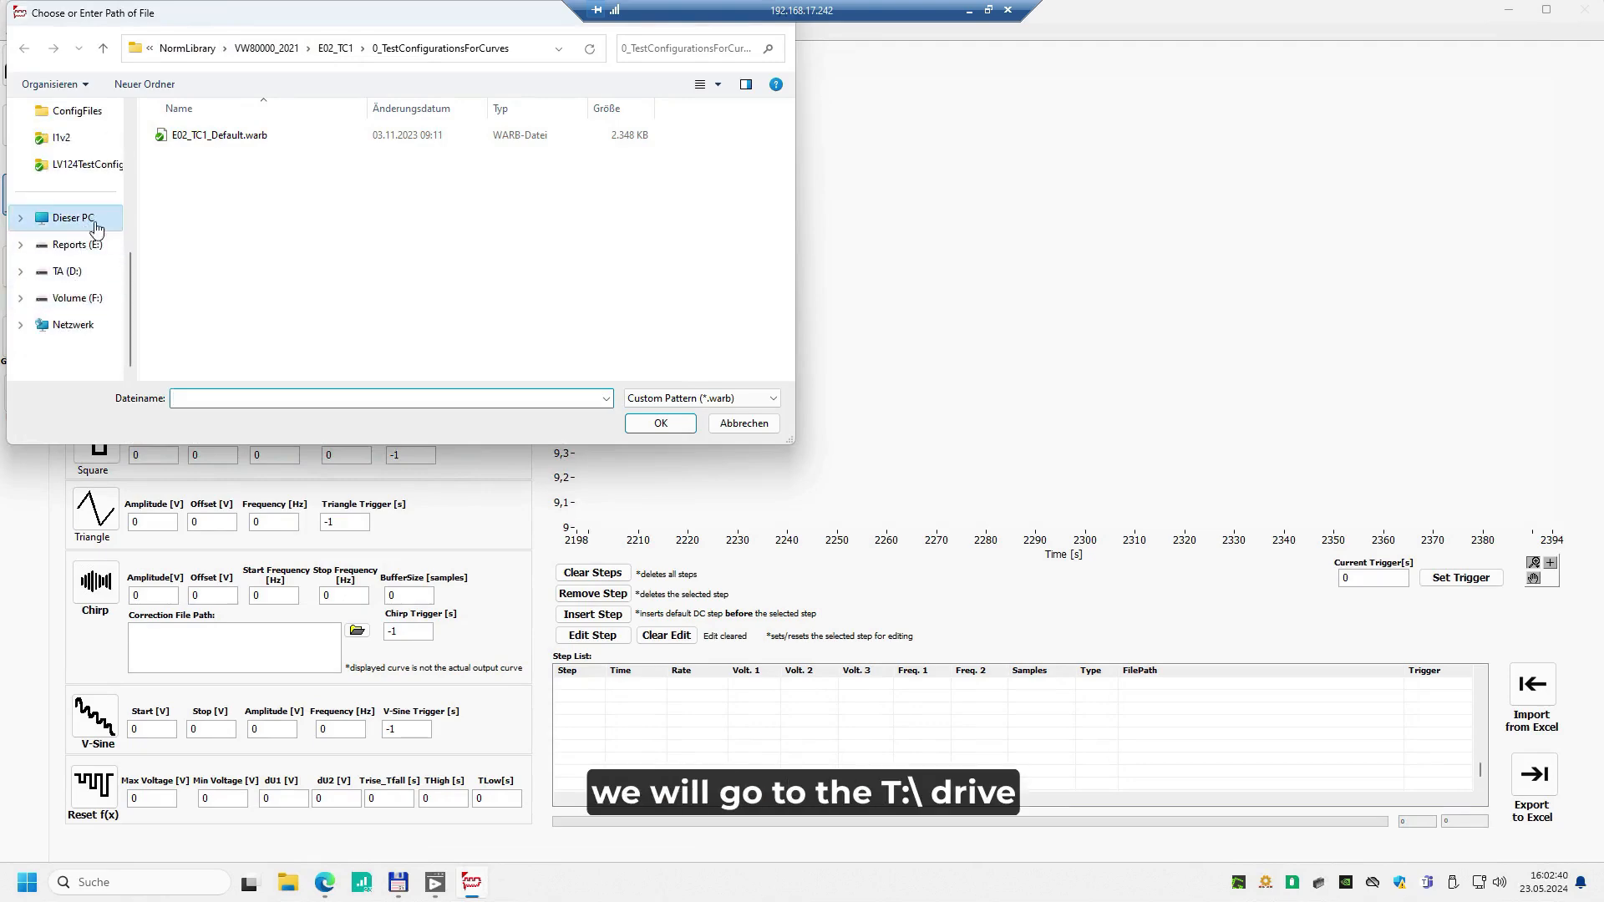
pyautogui.click(75, 218)
pyautogui.doubleClick(397, 276)
pyautogui.doubleClick(219, 136)
pyautogui.doubleClick(210, 188)
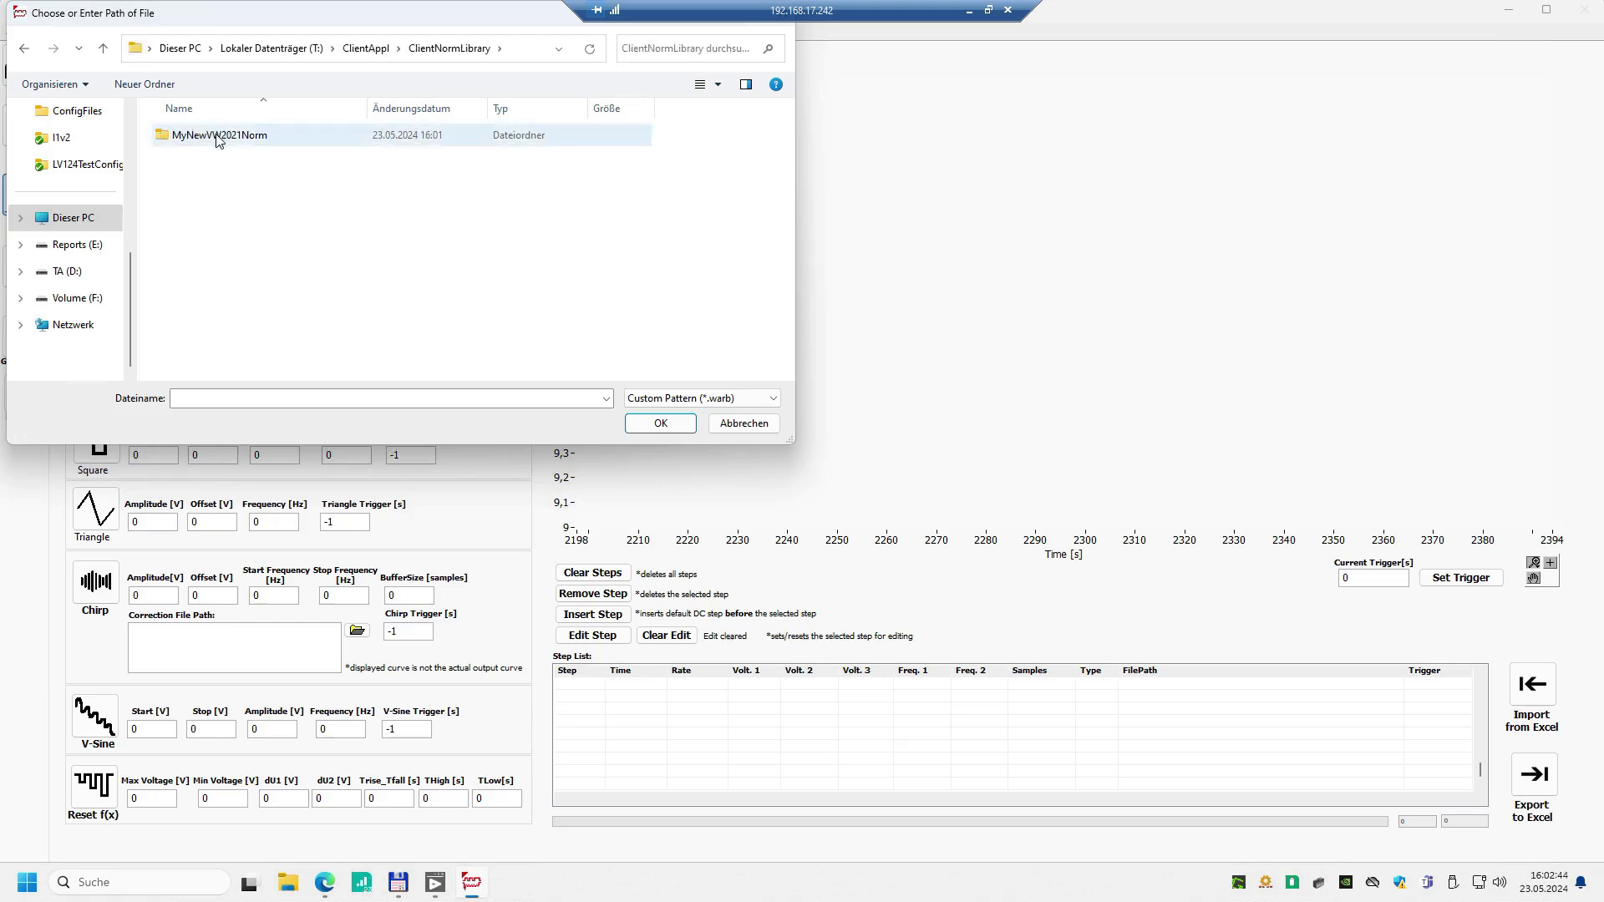
pyautogui.doubleClick(213, 135)
pyautogui.doubleClick(205, 161)
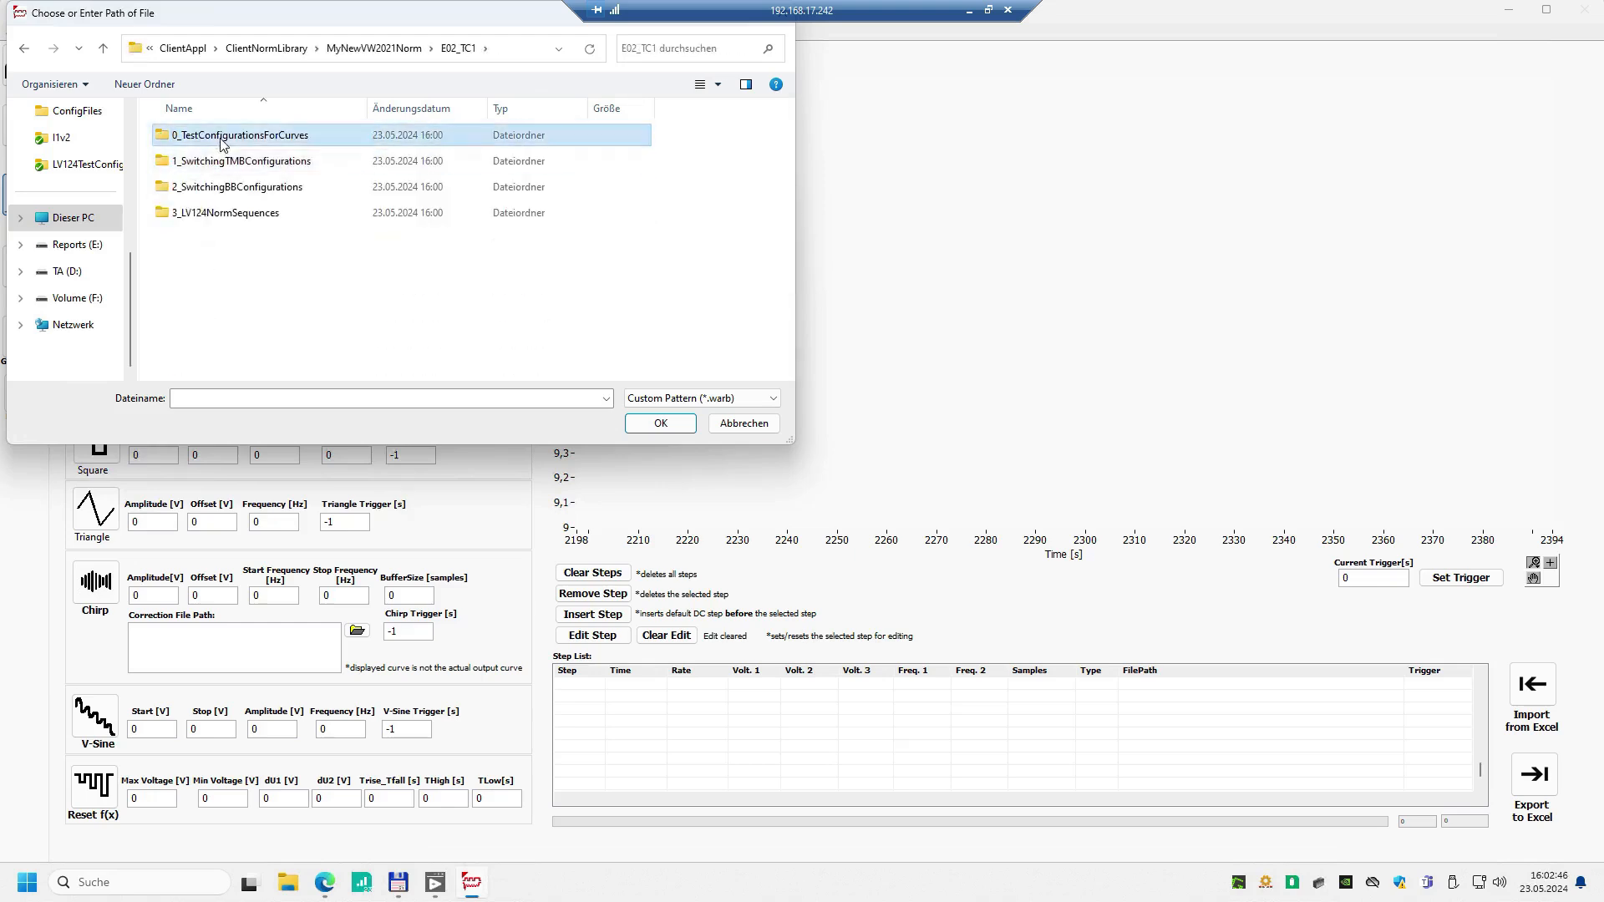
pyautogui.doubleClick(218, 136)
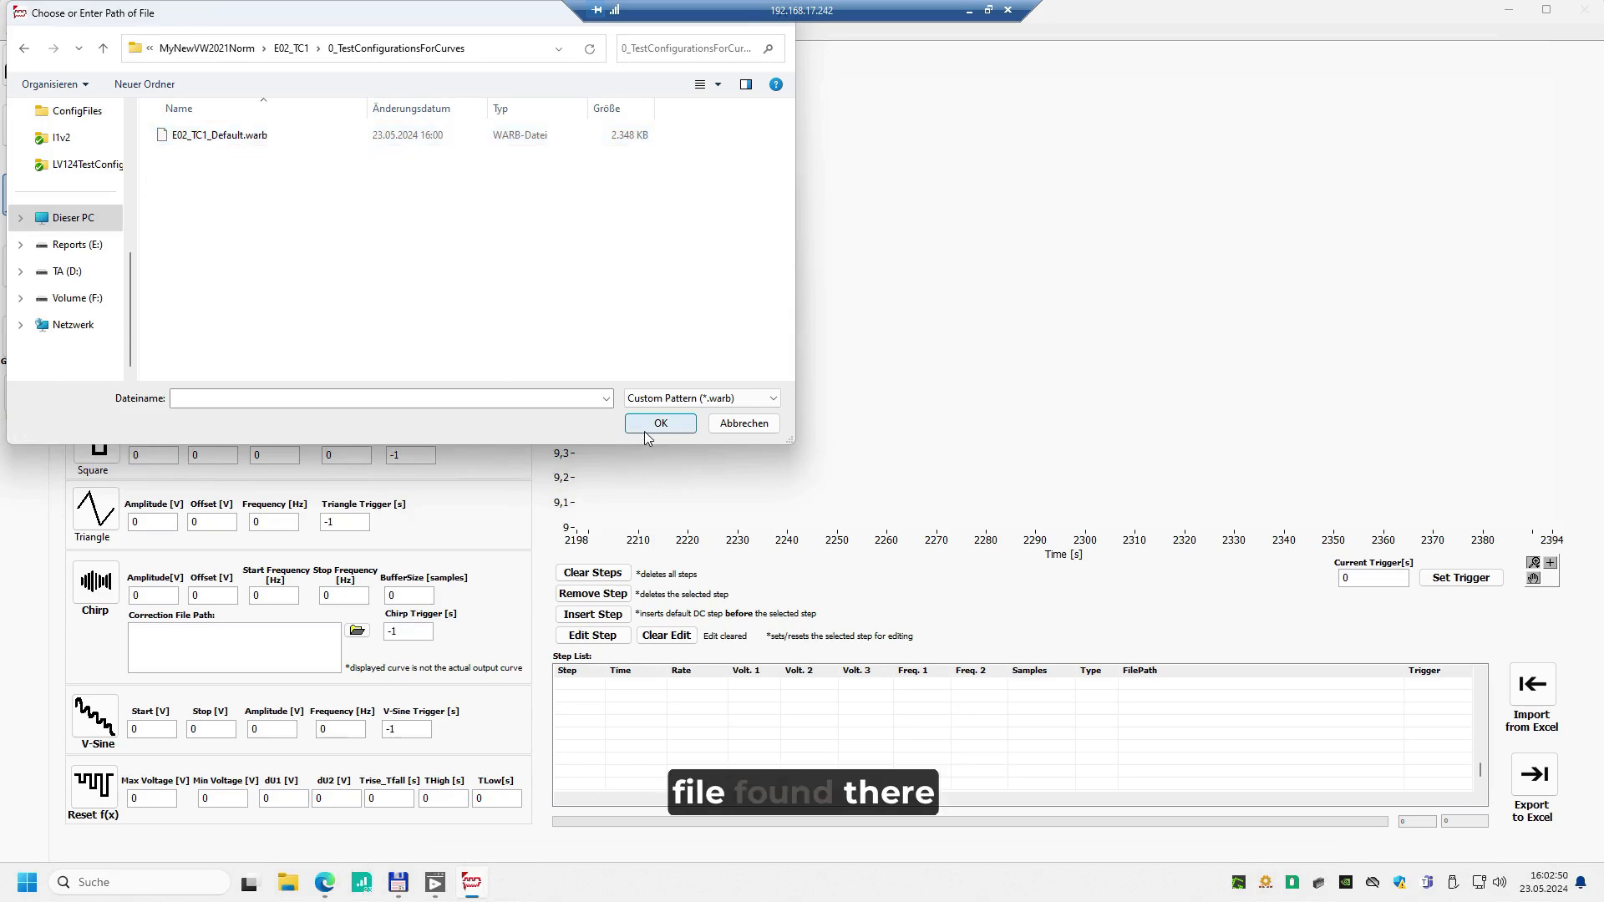
pyautogui.click(534, 398)
pyautogui.doubleClick(266, 135)
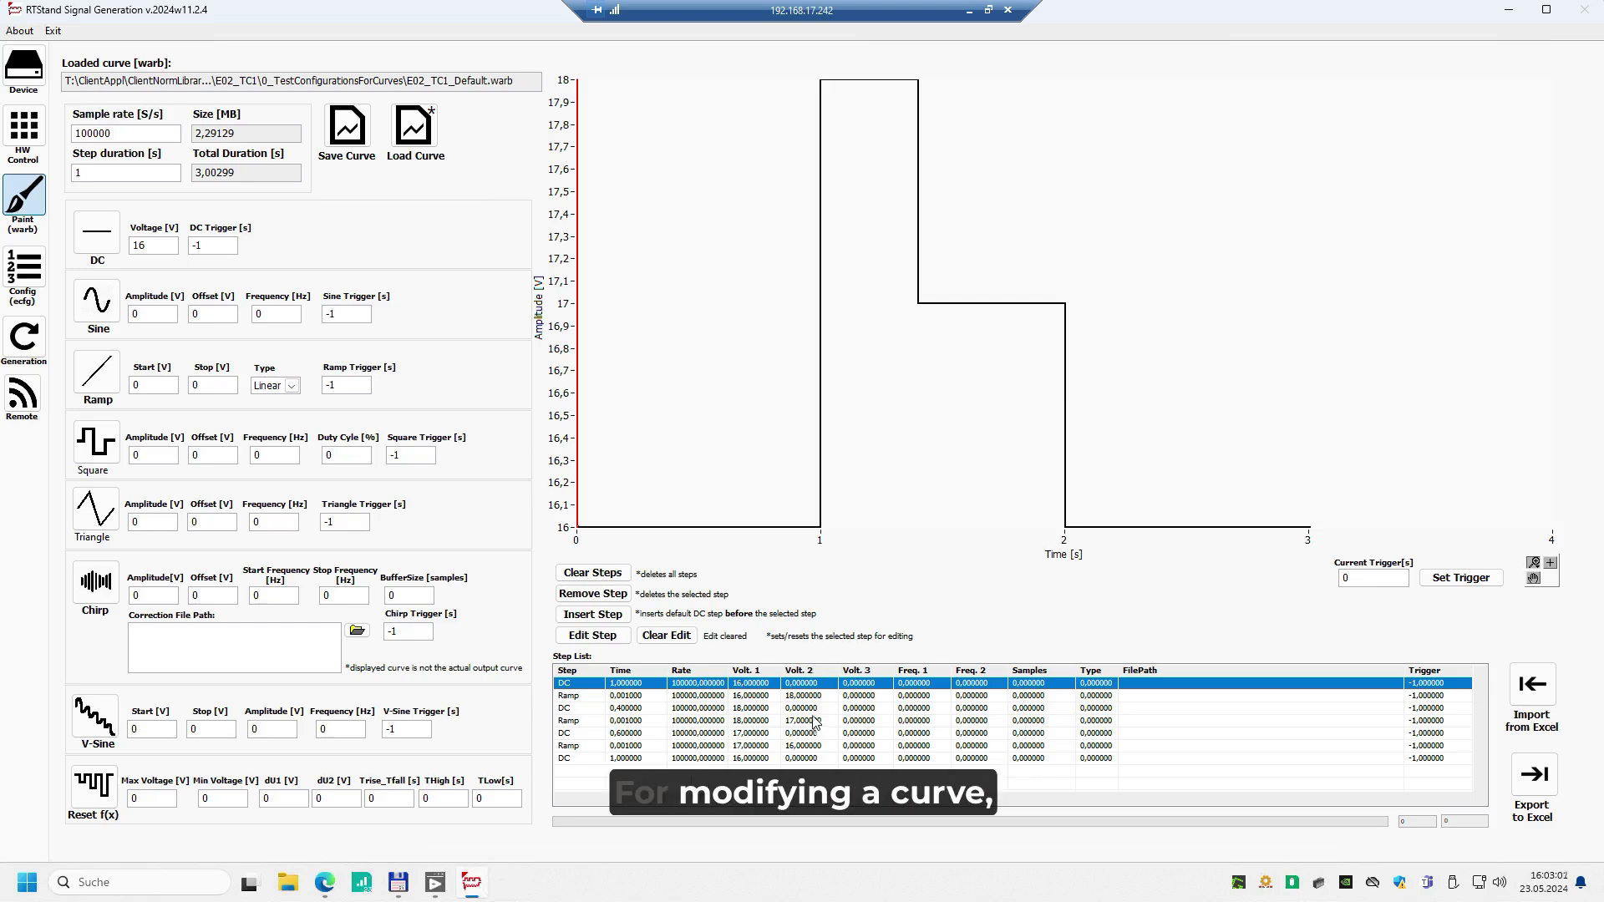
# Clear all steps of the loaded curve and add a constant DC step of 14 V lasting 1 s
pyautogui.click(634, 721)
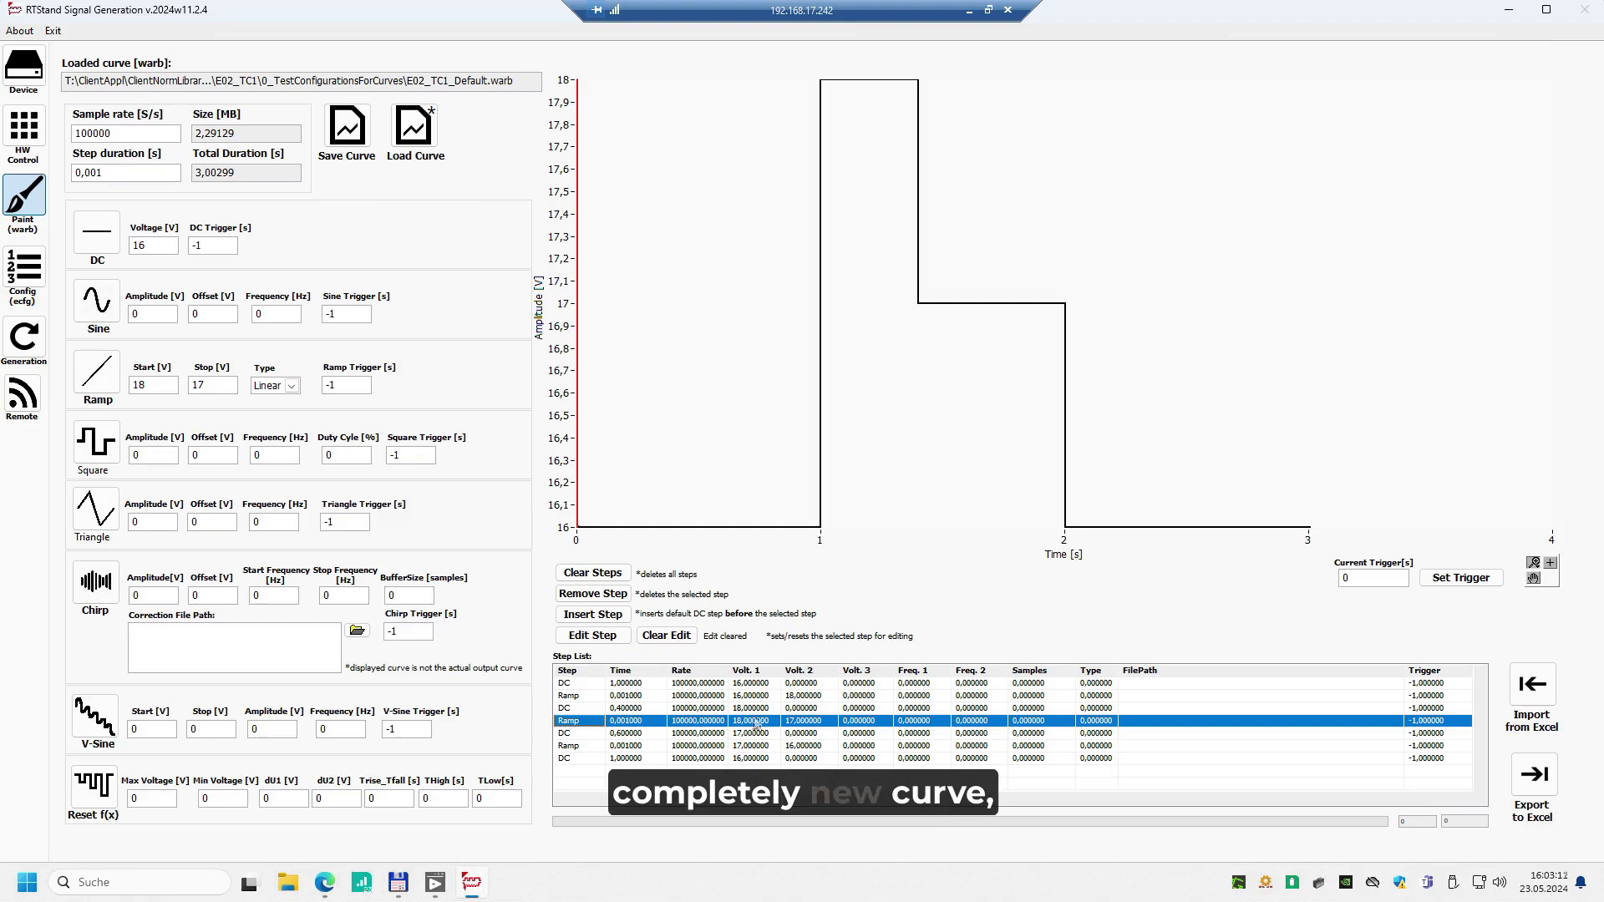
pyautogui.click(592, 573)
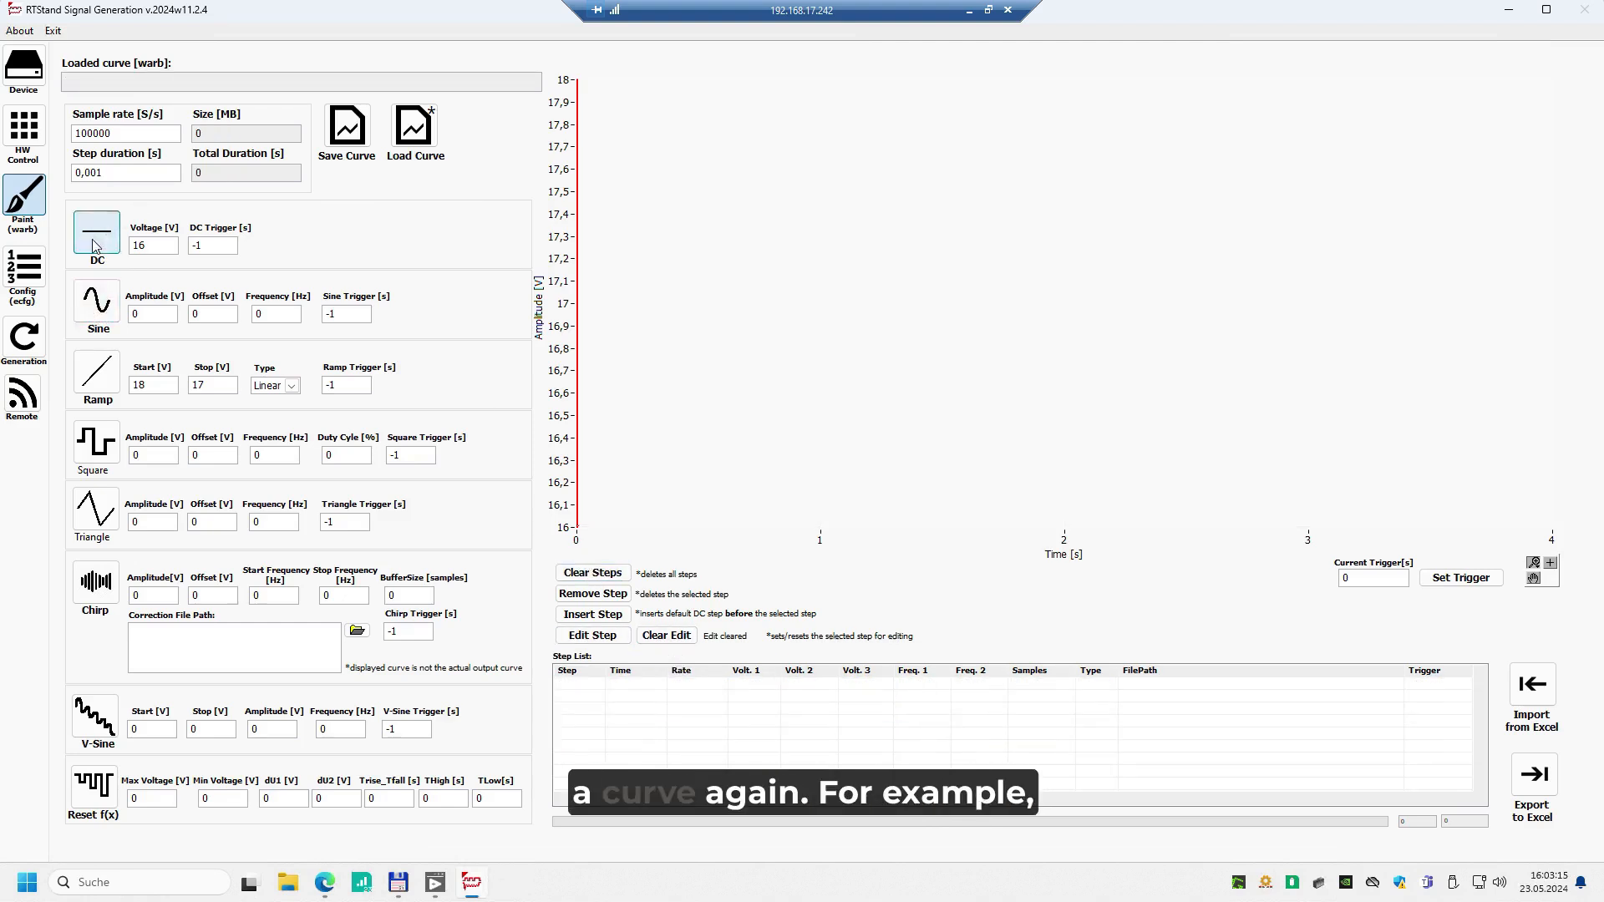
pyautogui.moveTo(105, 174); pyautogui.dragTo(53, 178)
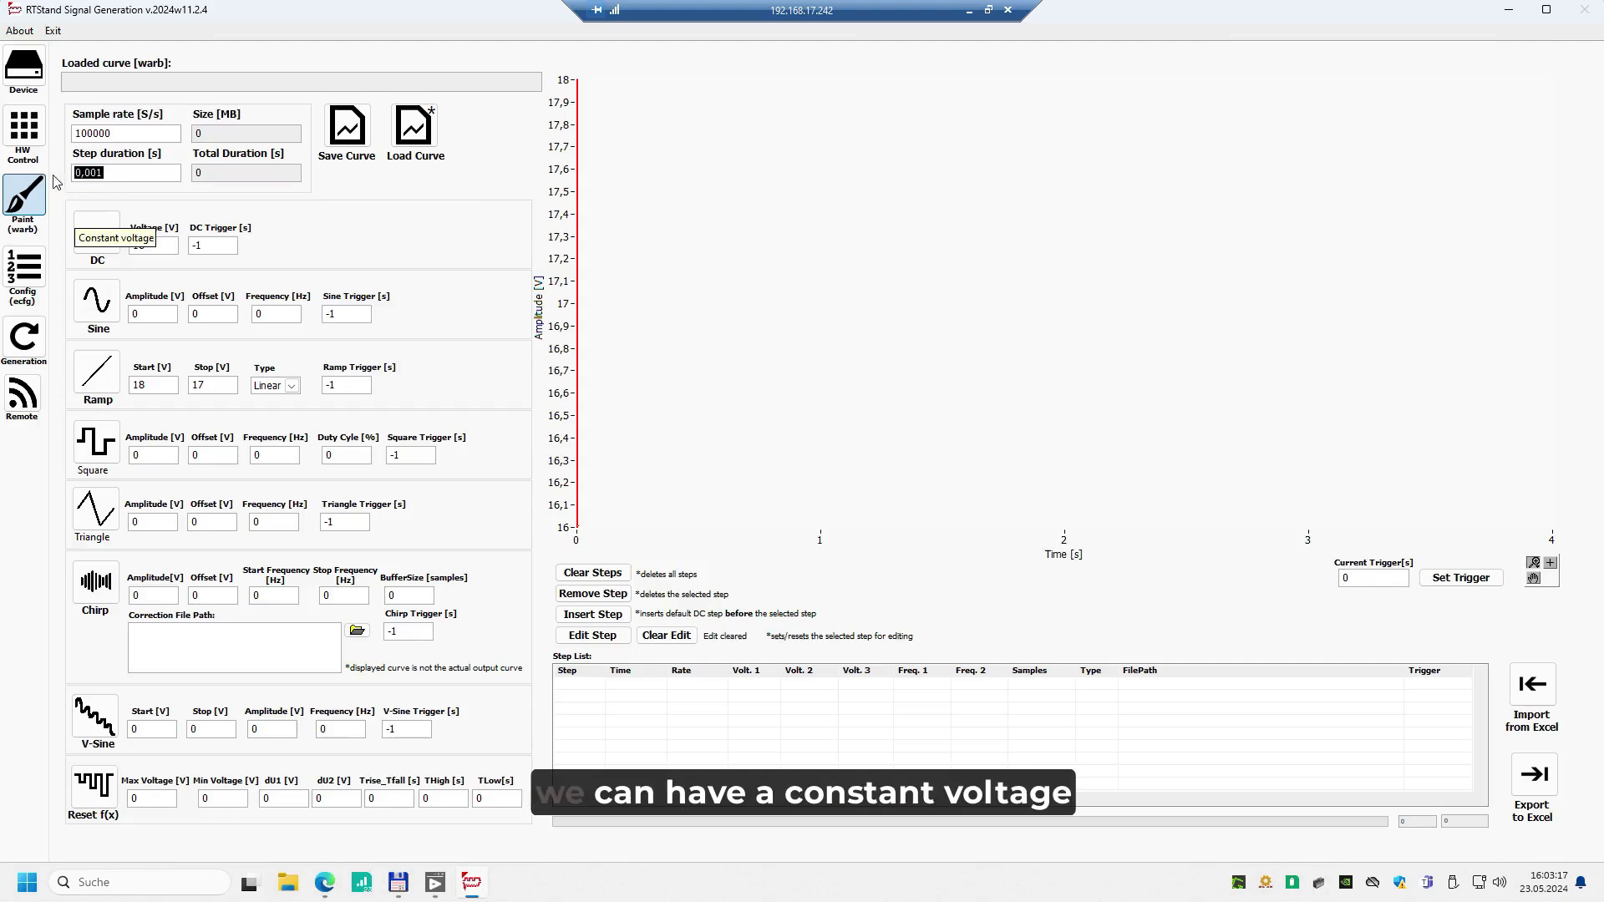
pyautogui.write('1')
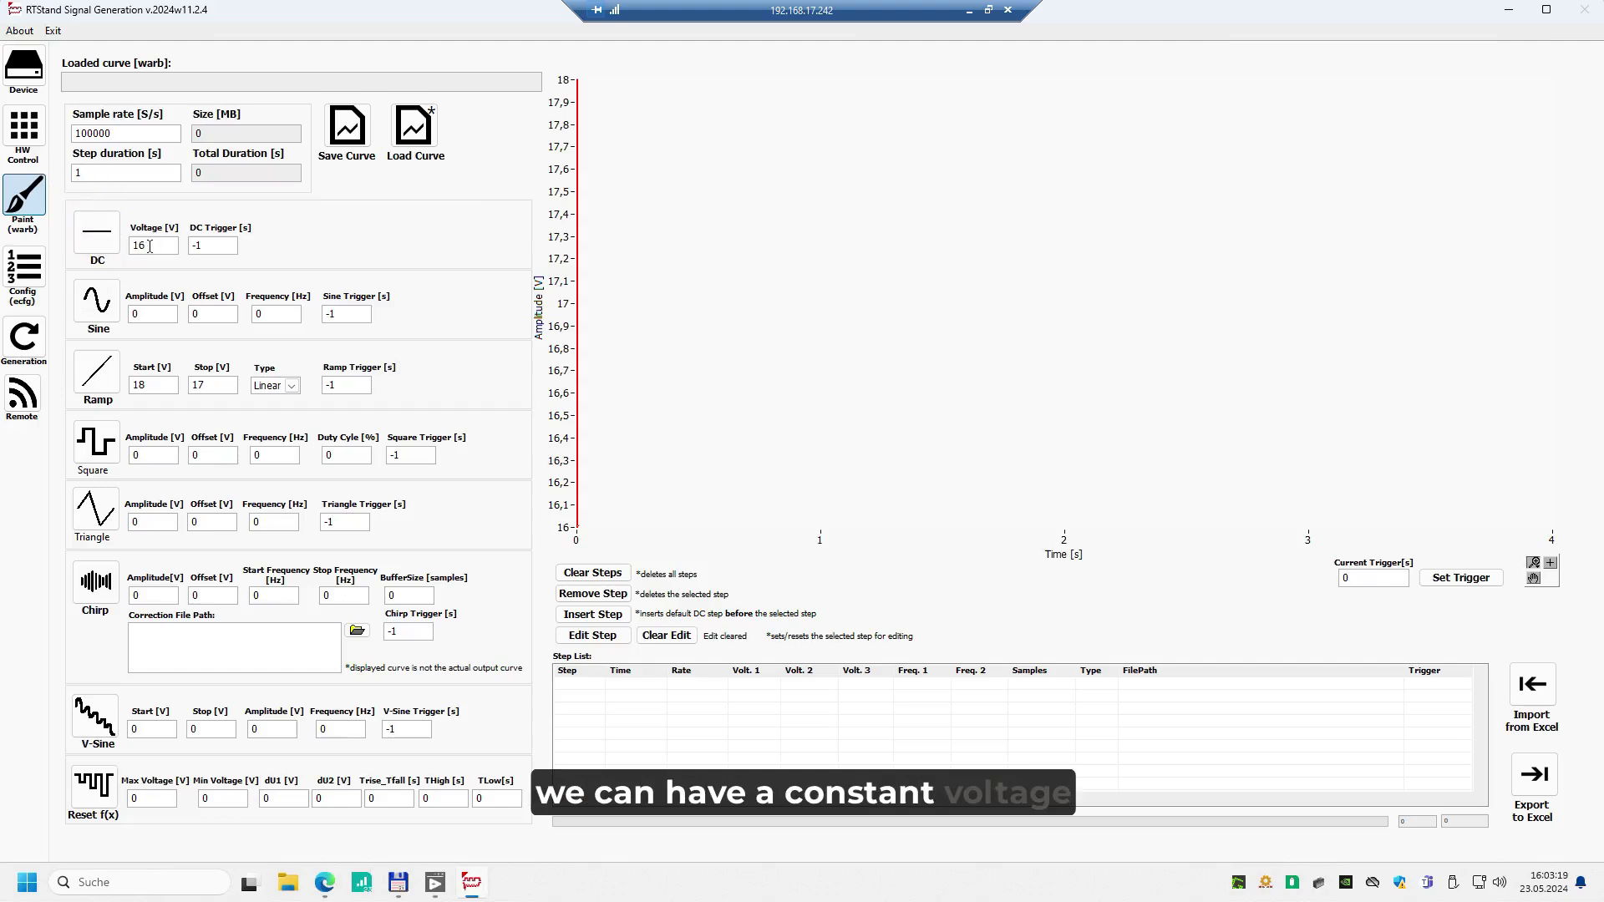
pyautogui.moveTo(148, 246); pyautogui.dragTo(141, 249)
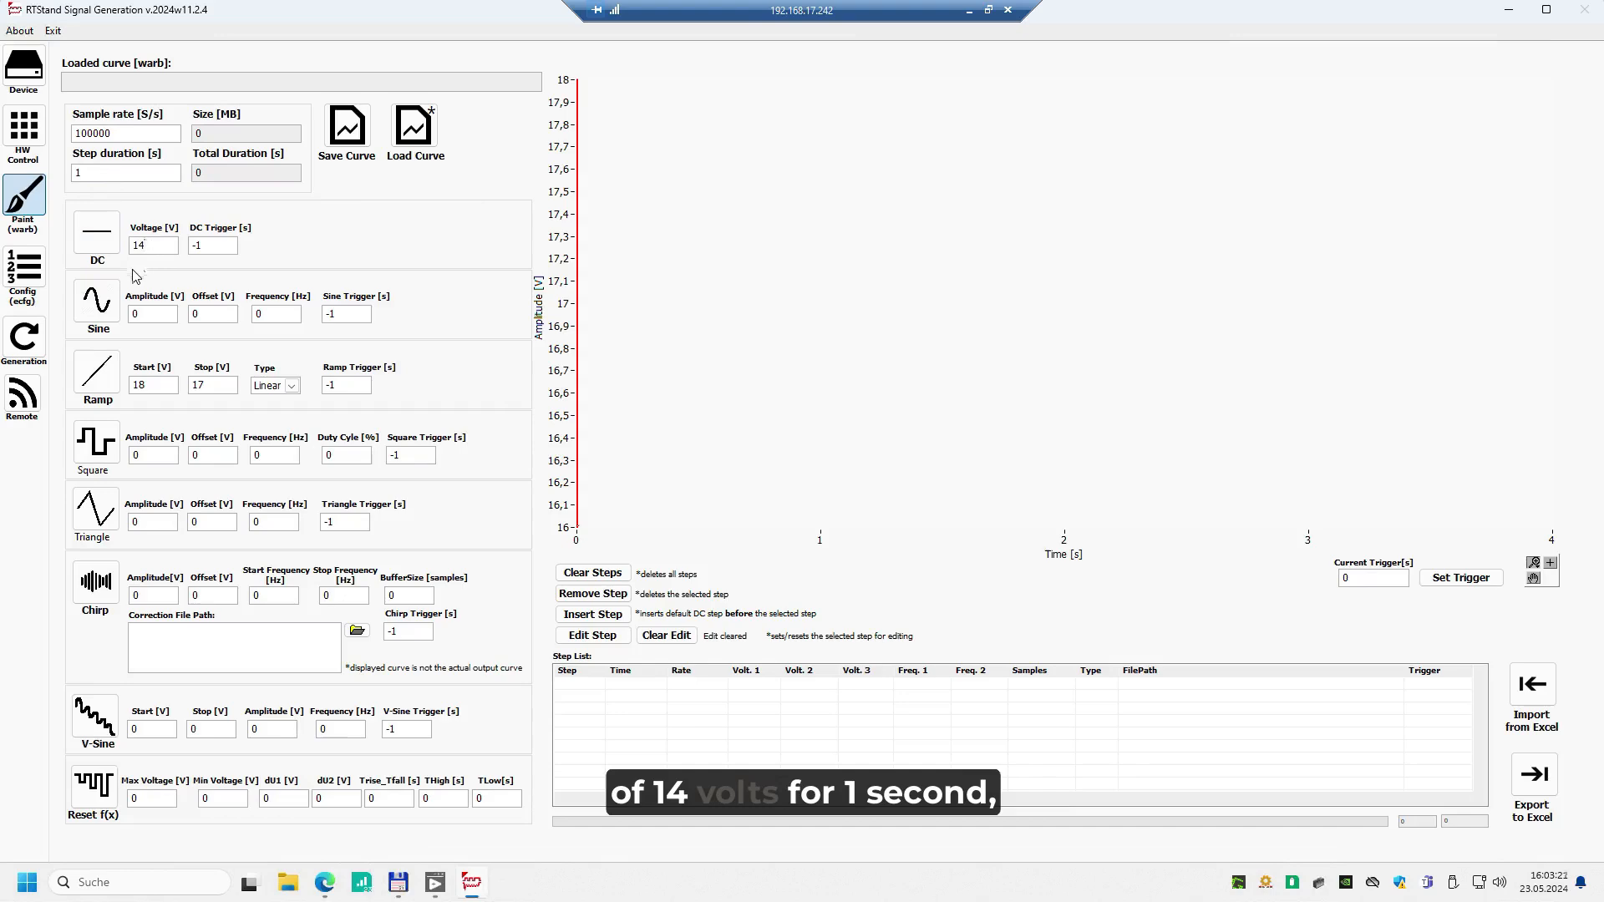
pyautogui.click(91, 242)
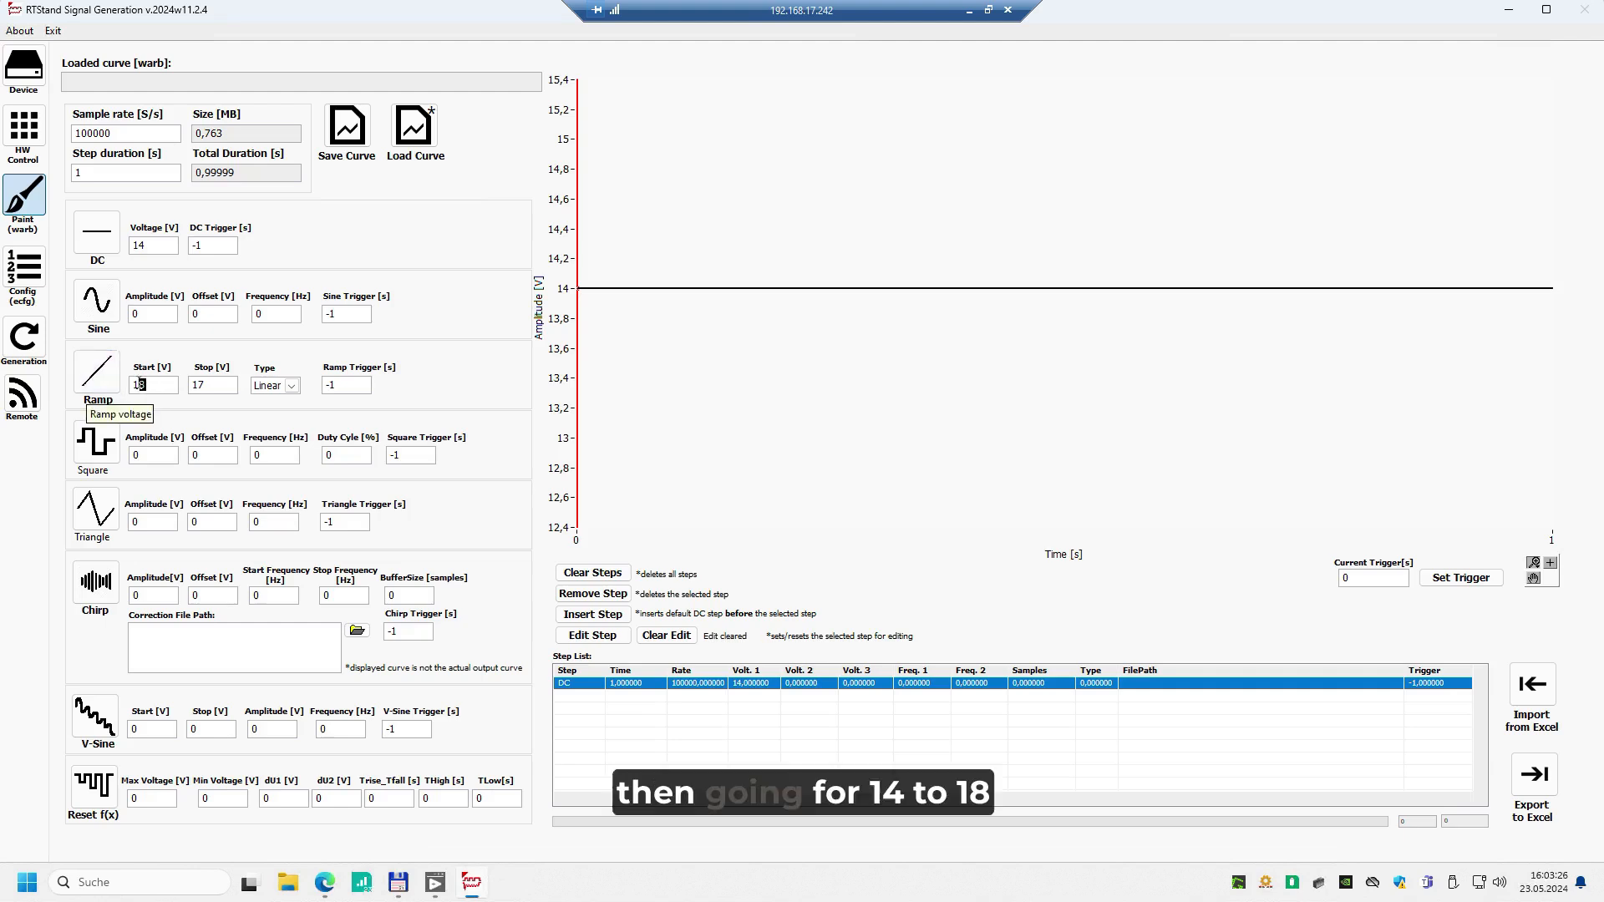
# Add a linear ramp step from 14 V to 18 V with a duration of 2 s to the curve
pyautogui.write('4')
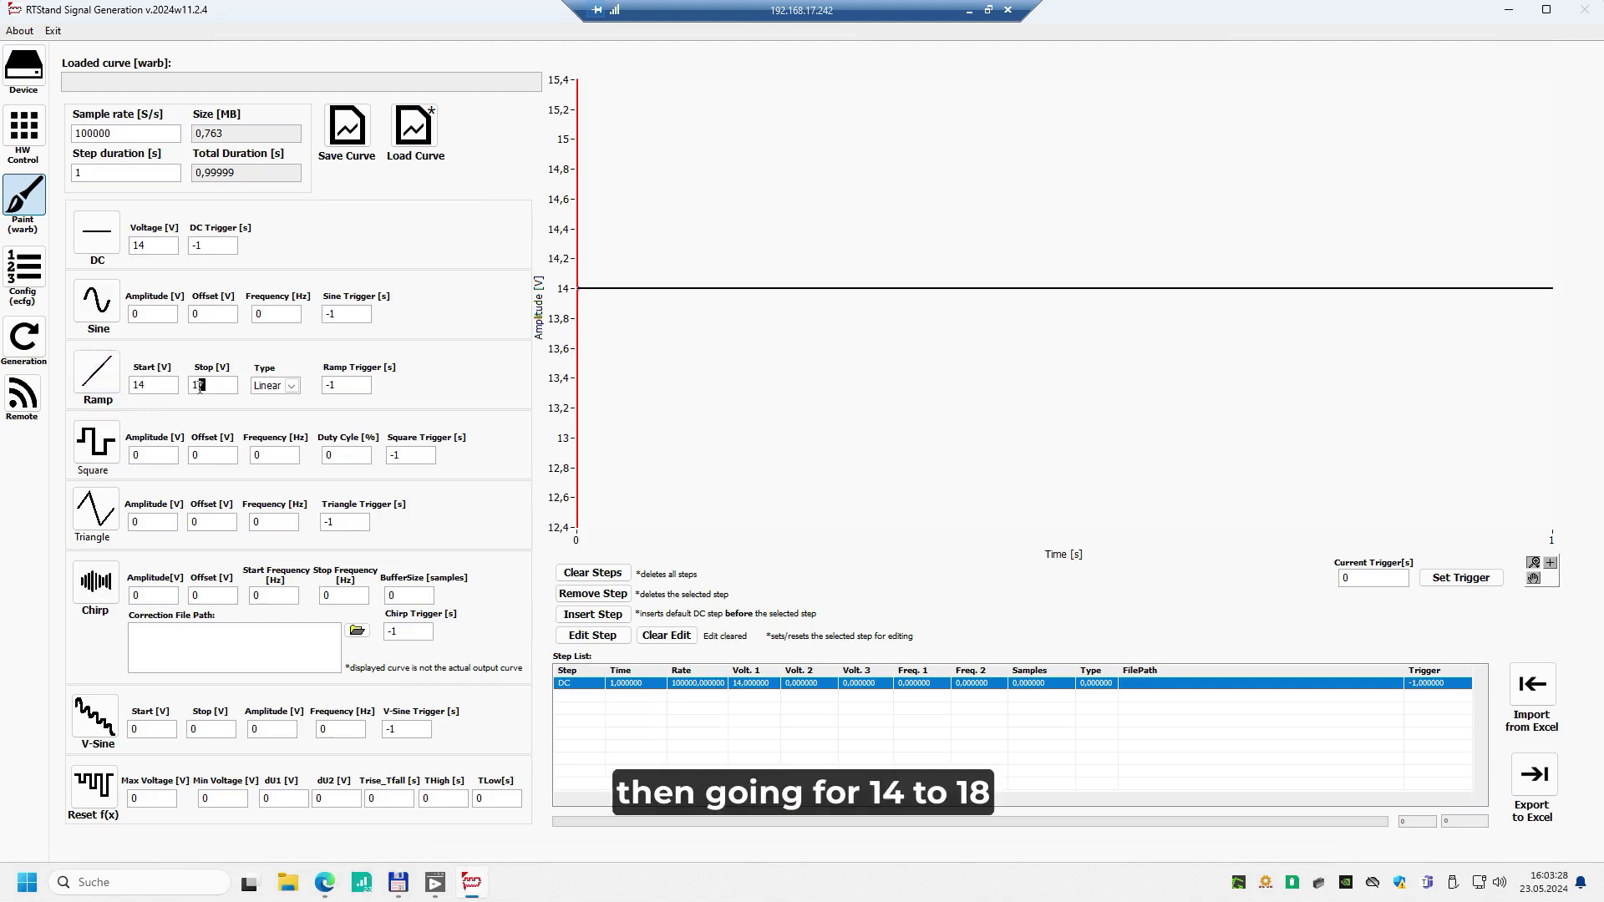
pyautogui.write('8')
pyautogui.moveTo(92, 175); pyautogui.dragTo(52, 172)
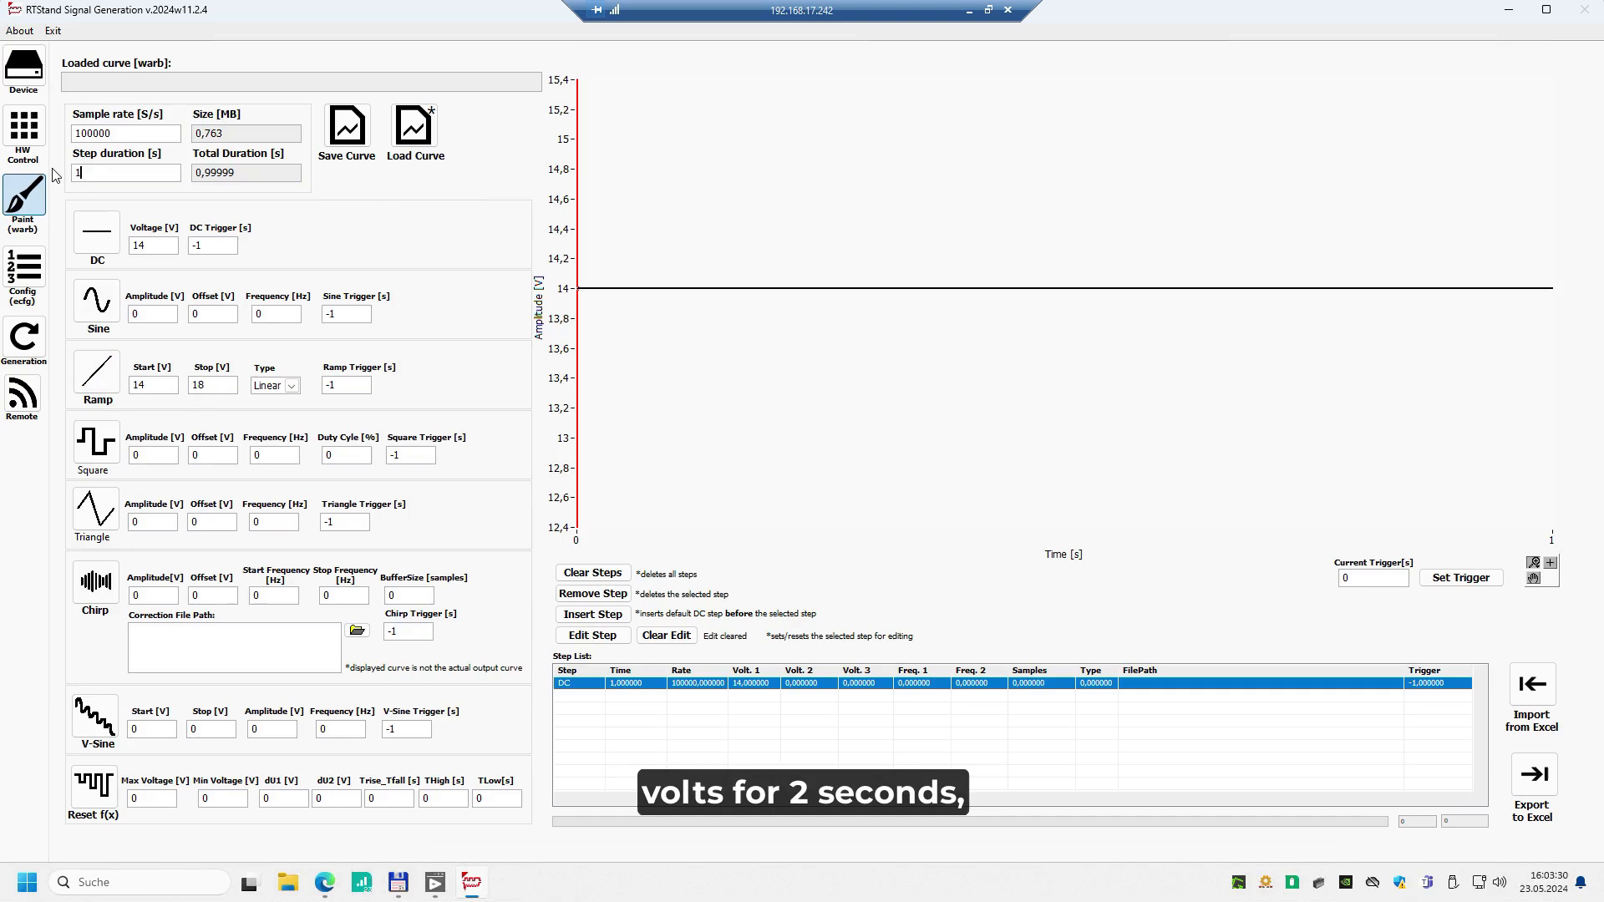
pyautogui.write('2')
pyautogui.click(105, 380)
# Add a linear ramp from 18 V to 14 V over 5 s and save the curve as E02_TC1_Default.warb
pyautogui.moveTo(148, 385); pyautogui.dragTo(98, 372)
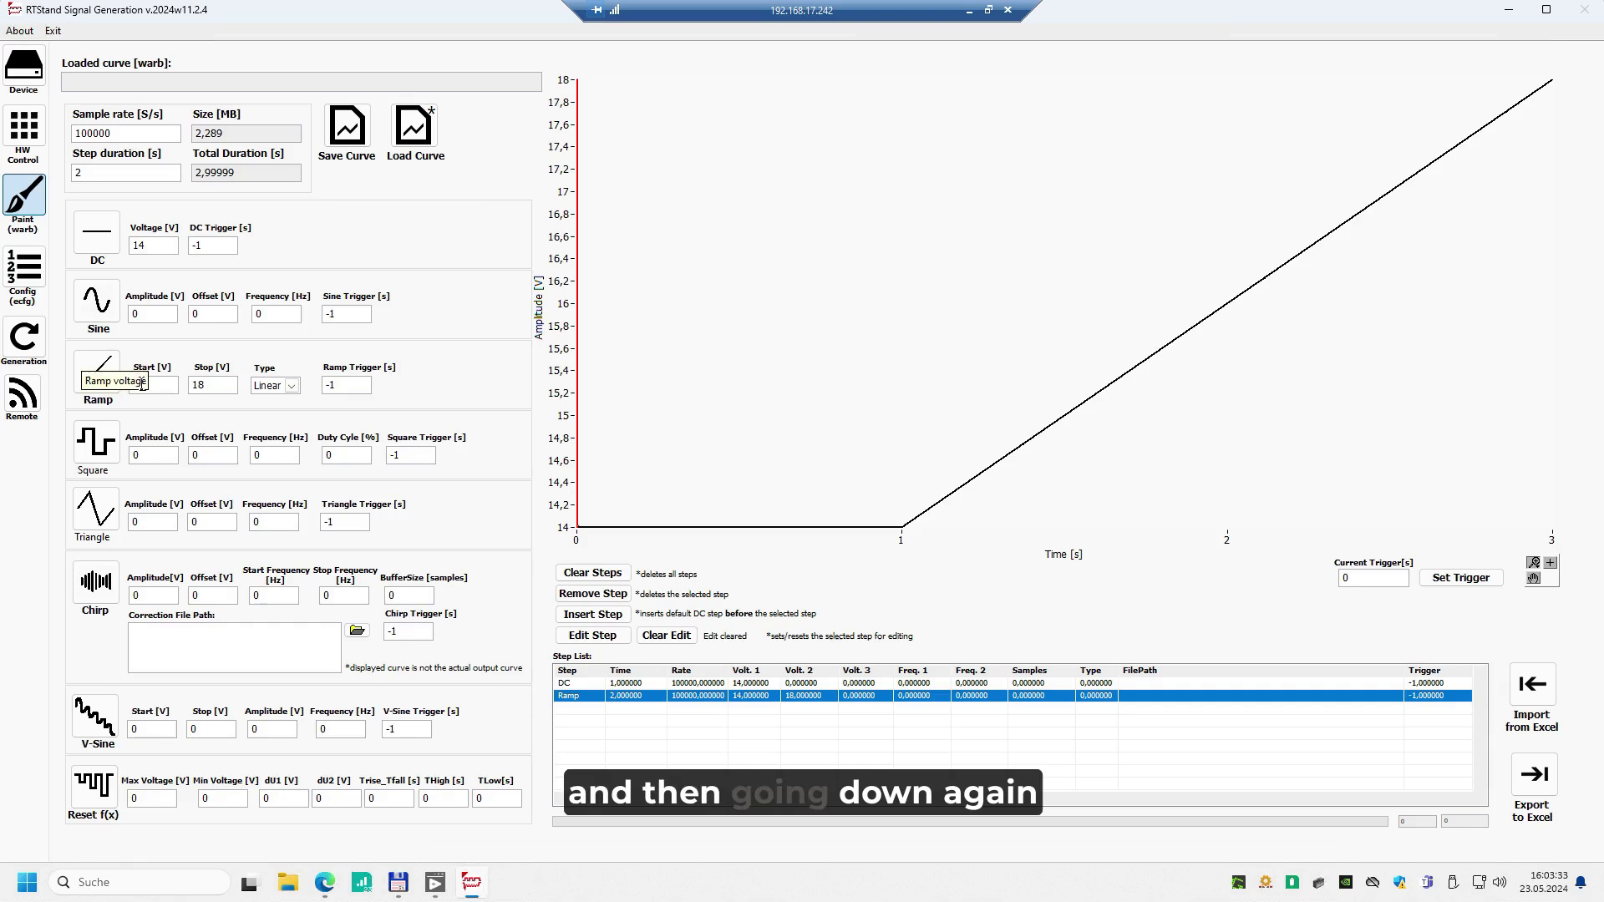
pyautogui.write('8')
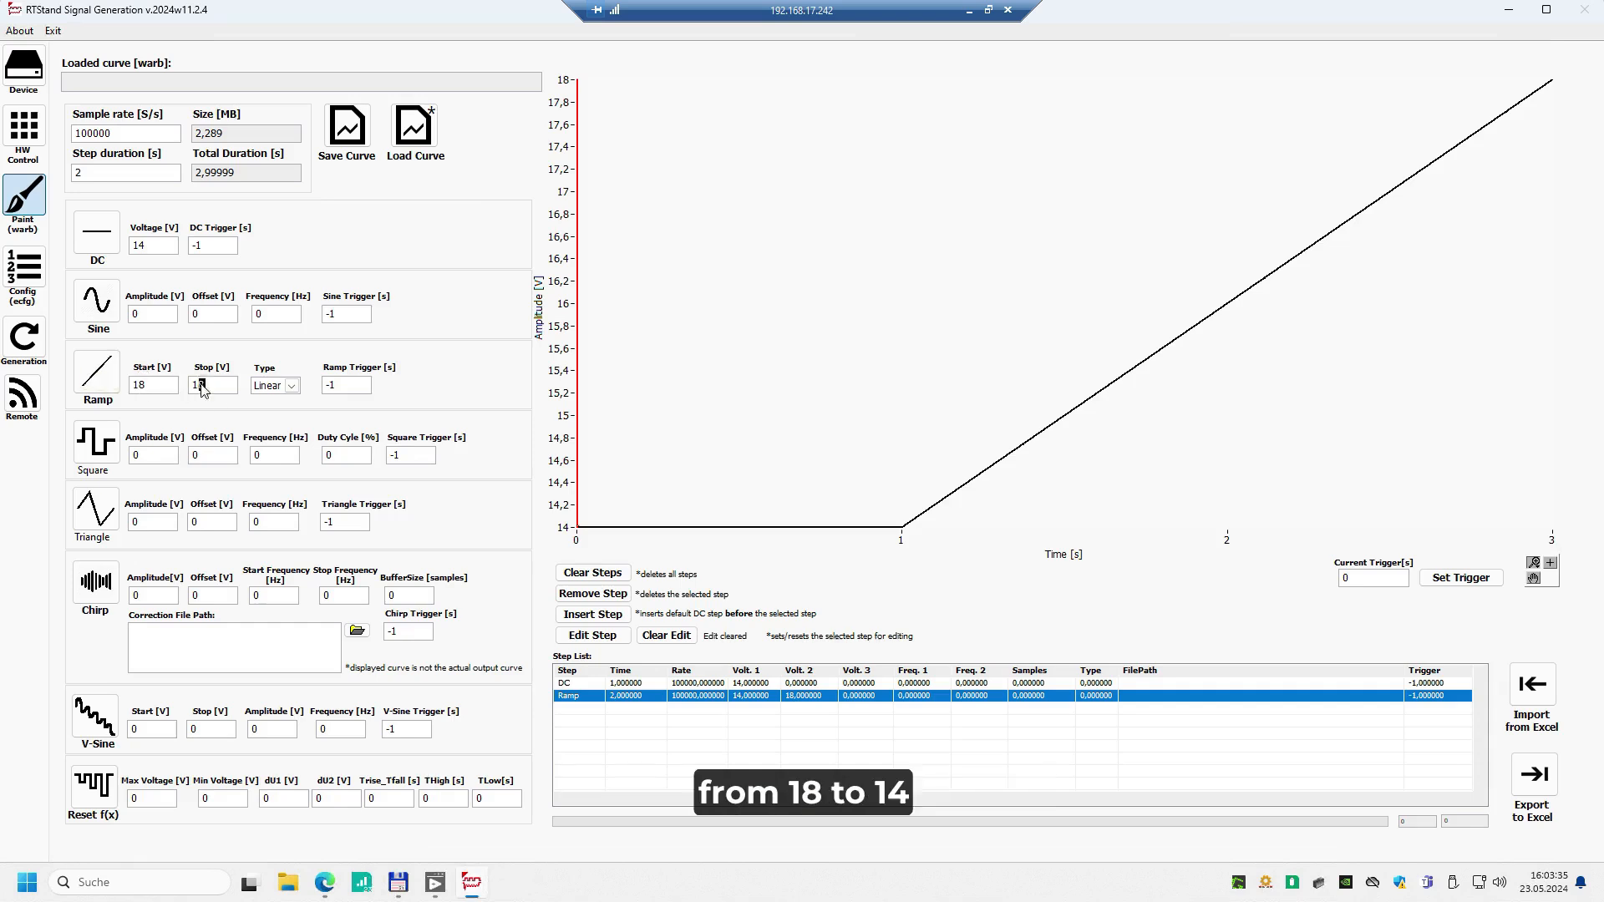
pyautogui.moveTo(110, 178); pyautogui.dragTo(75, 175)
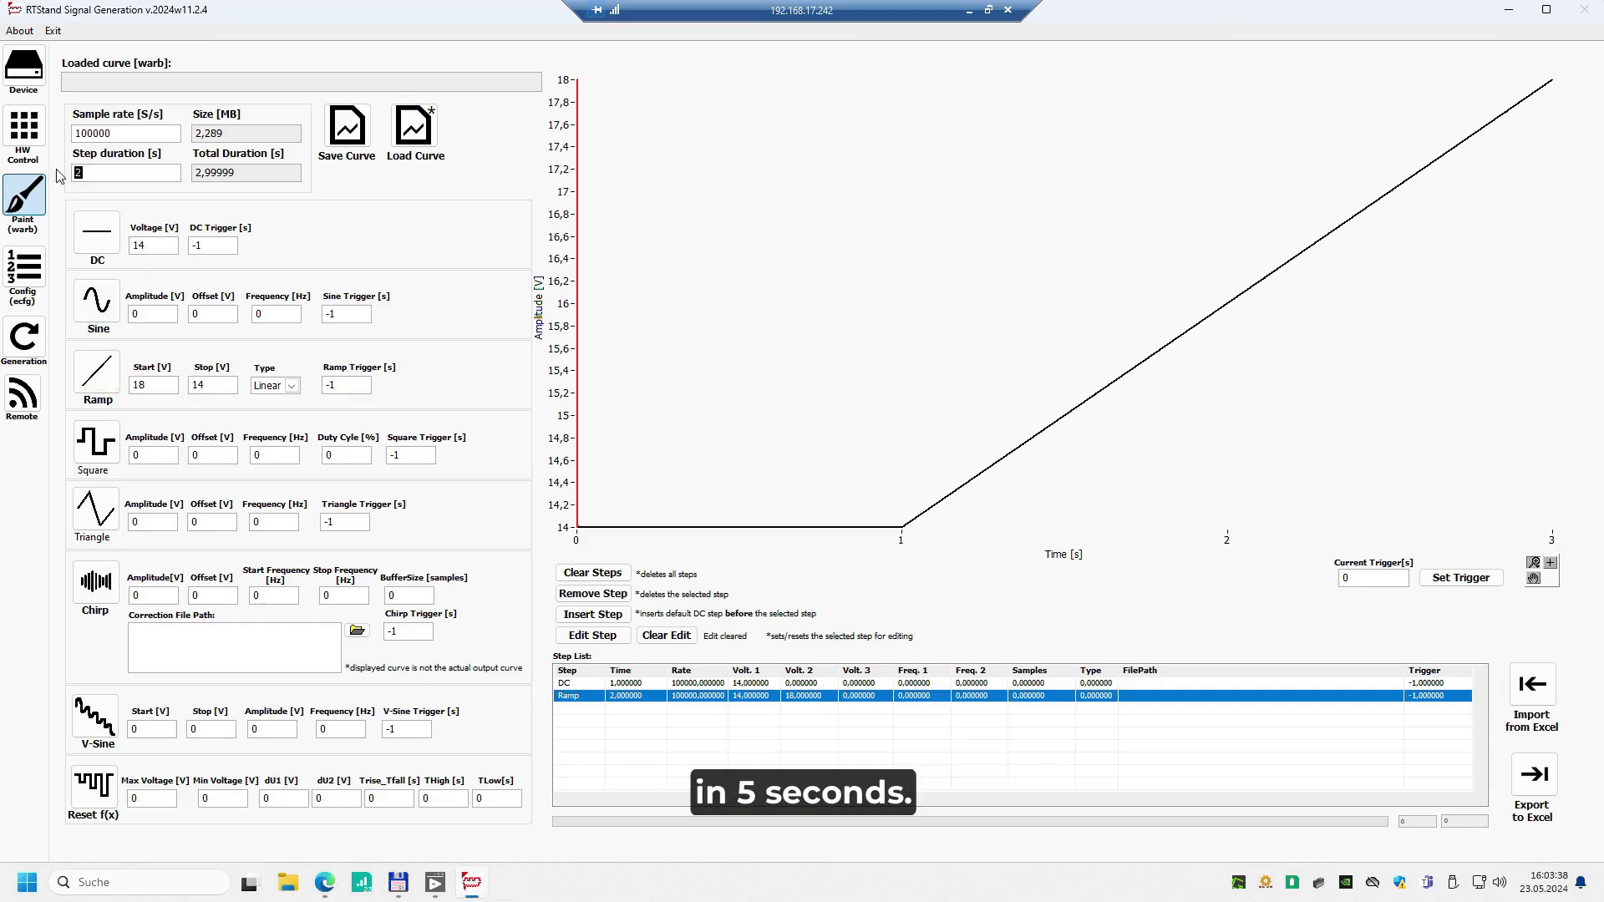
pyautogui.write('5')
pyautogui.click(96, 372)
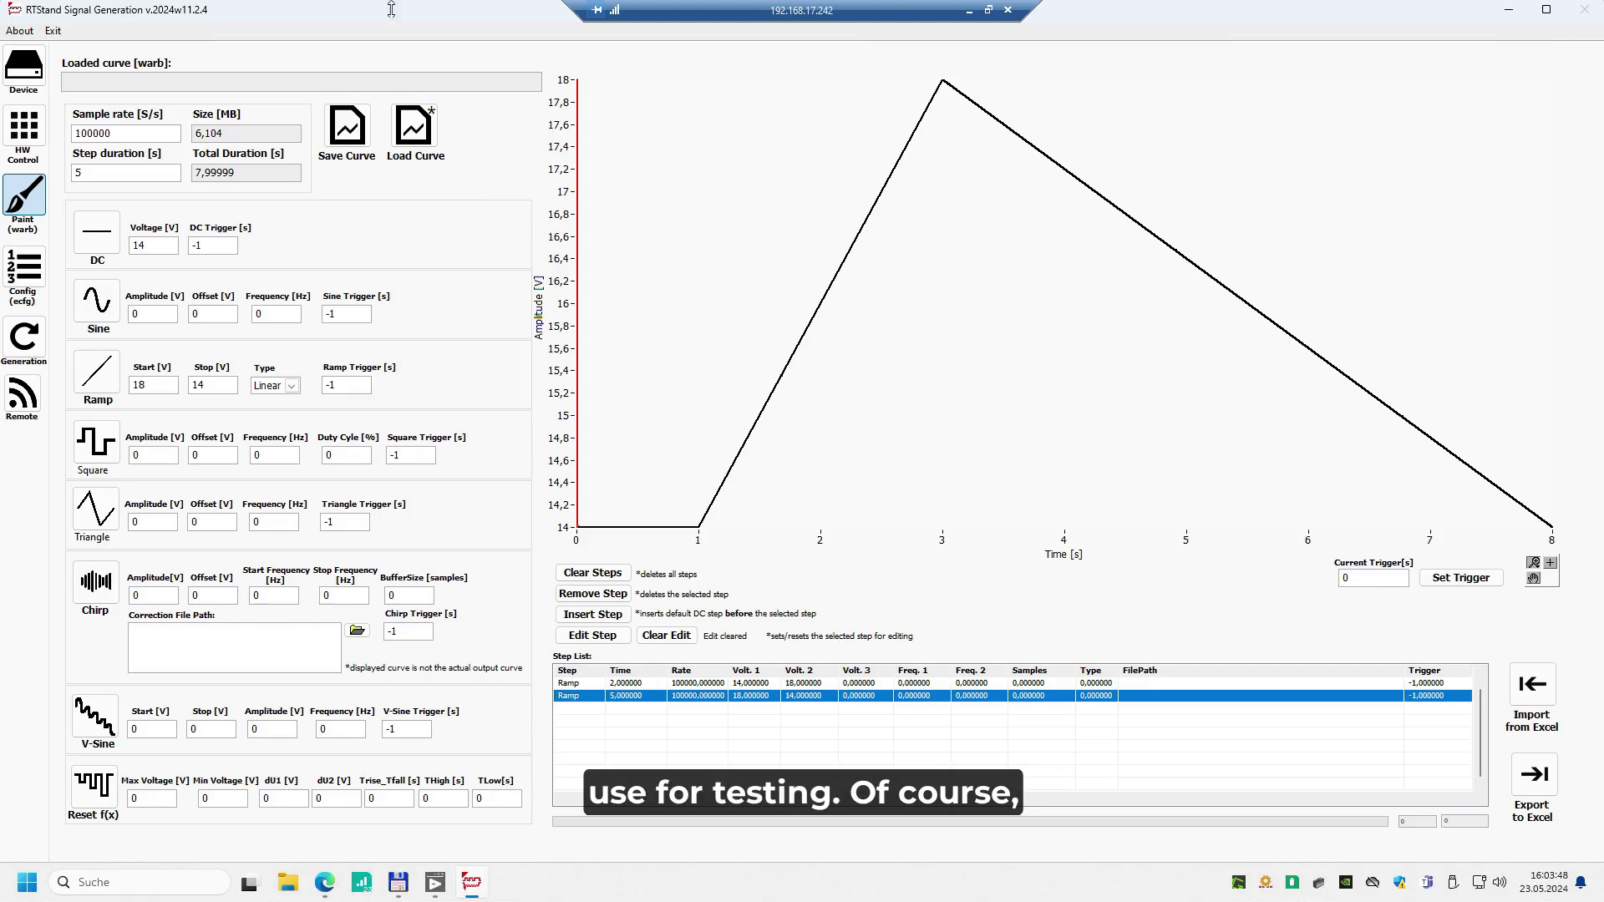
pyautogui.click(350, 131)
pyautogui.doubleClick(254, 138)
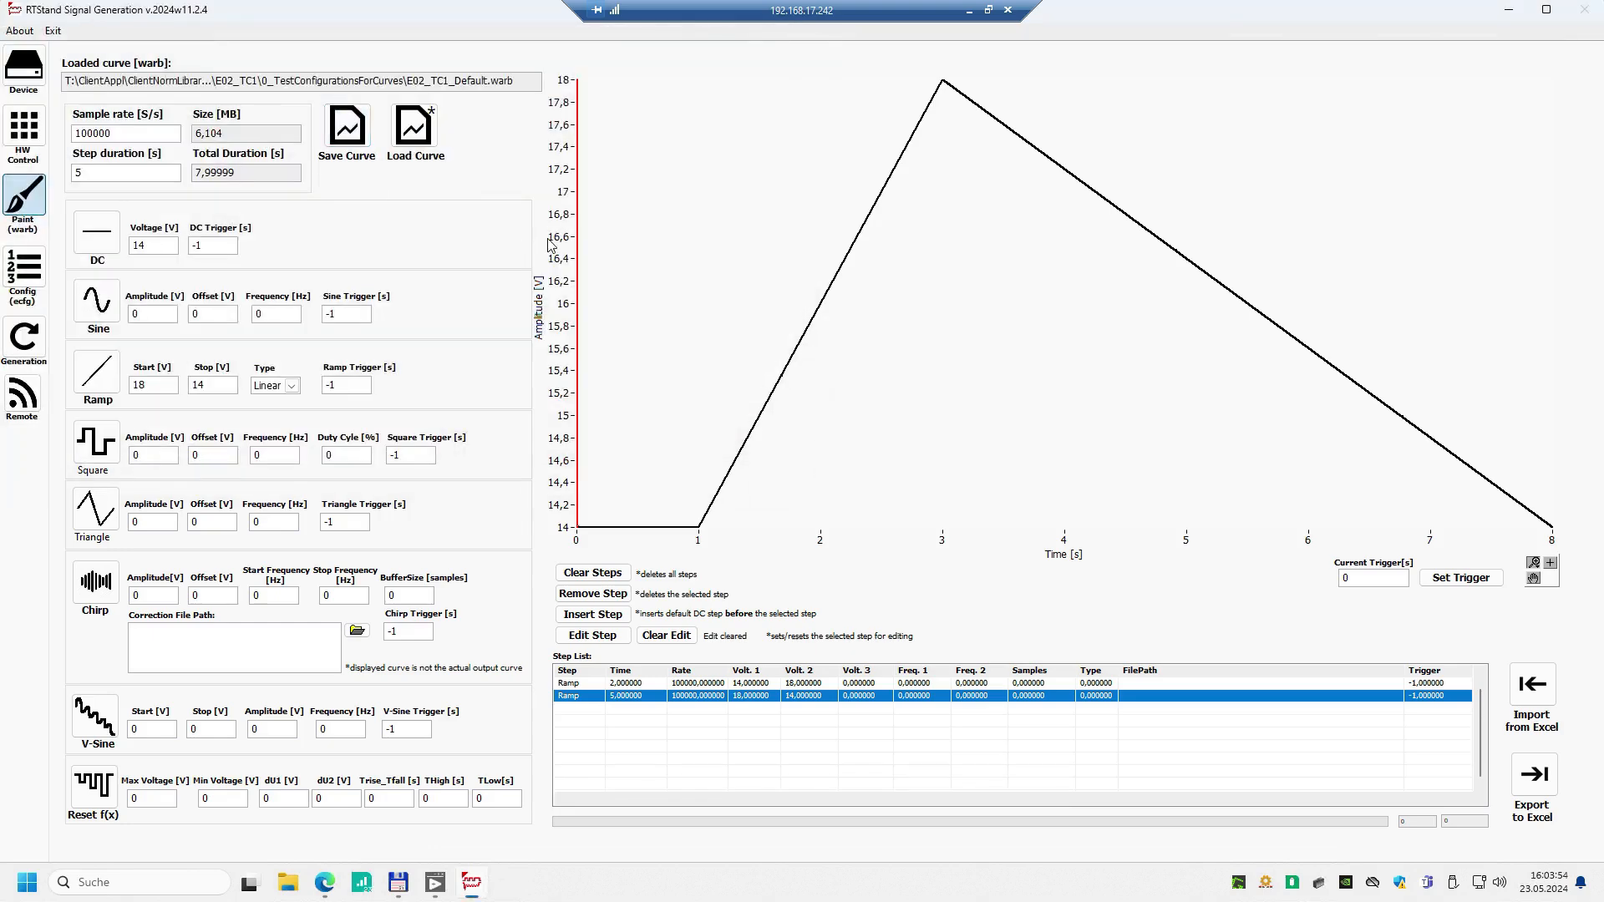
# Enter the Config (ecfg) mode and load the test configuration E02_TC1_Default.ecfg from the E02_TC1 folder of MyNewVW2021Norm
pyautogui.click(25, 269)
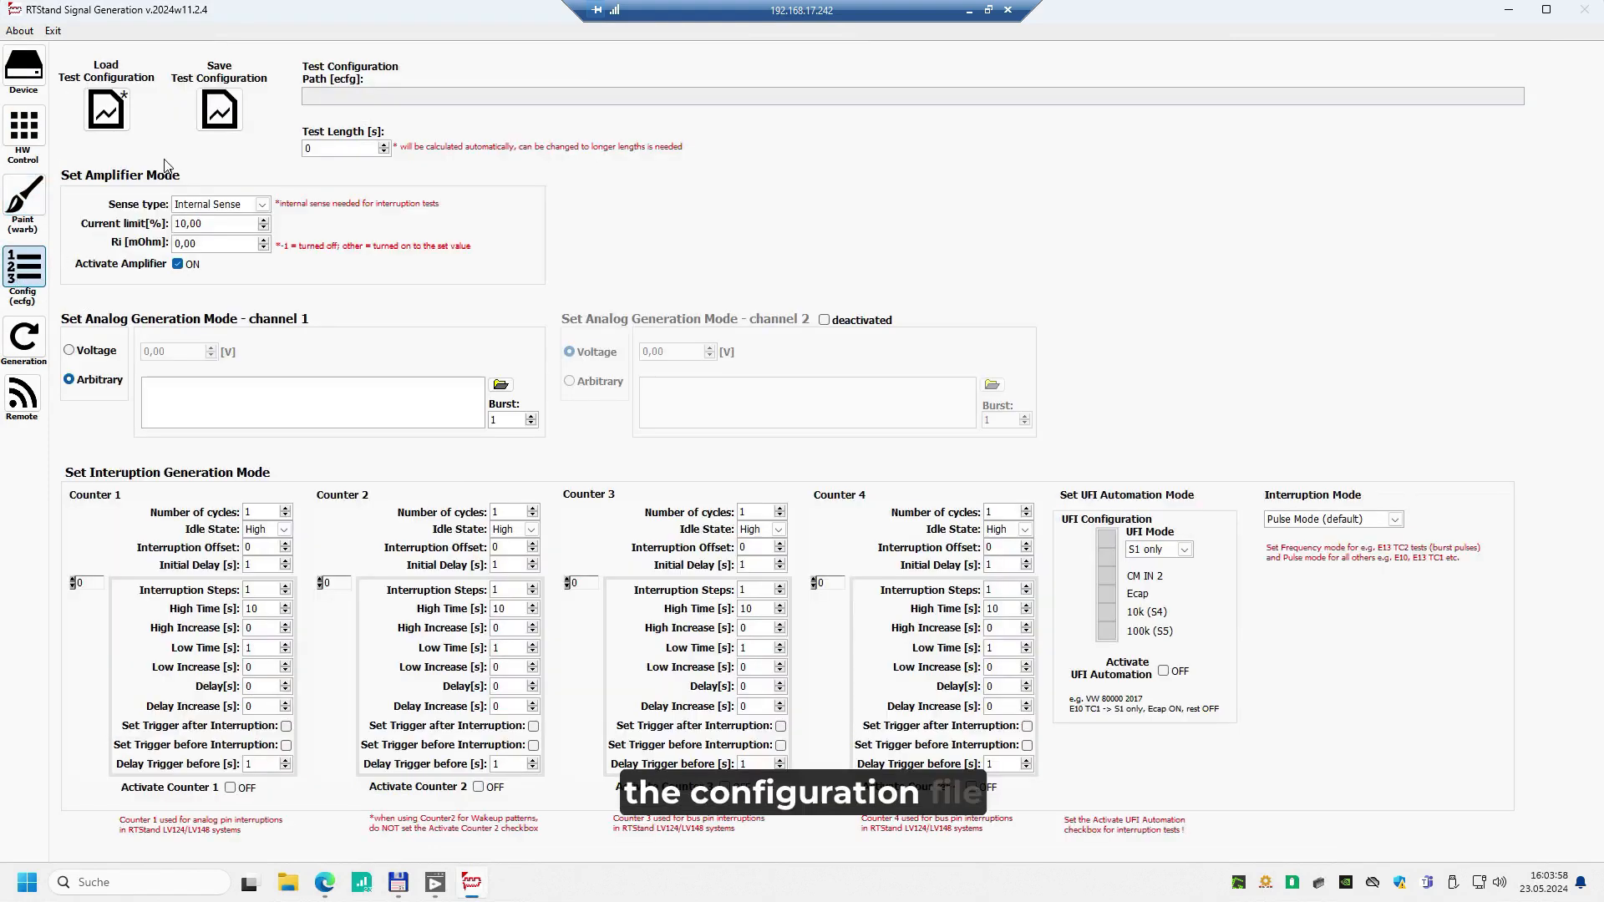
pyautogui.click(114, 116)
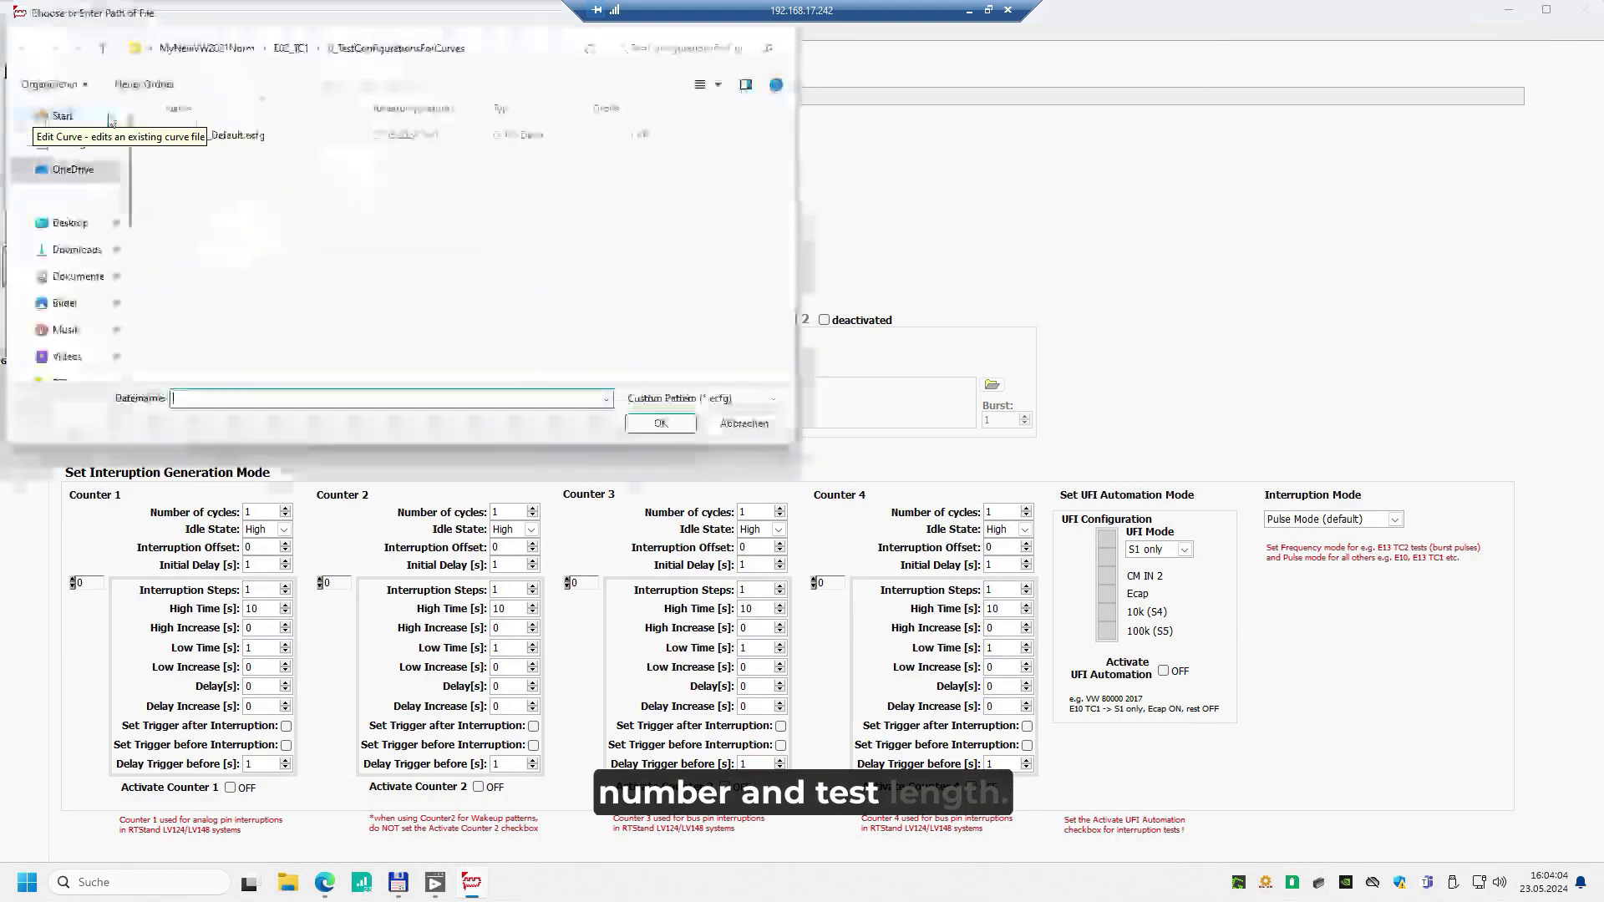
pyautogui.doubleClick(258, 140)
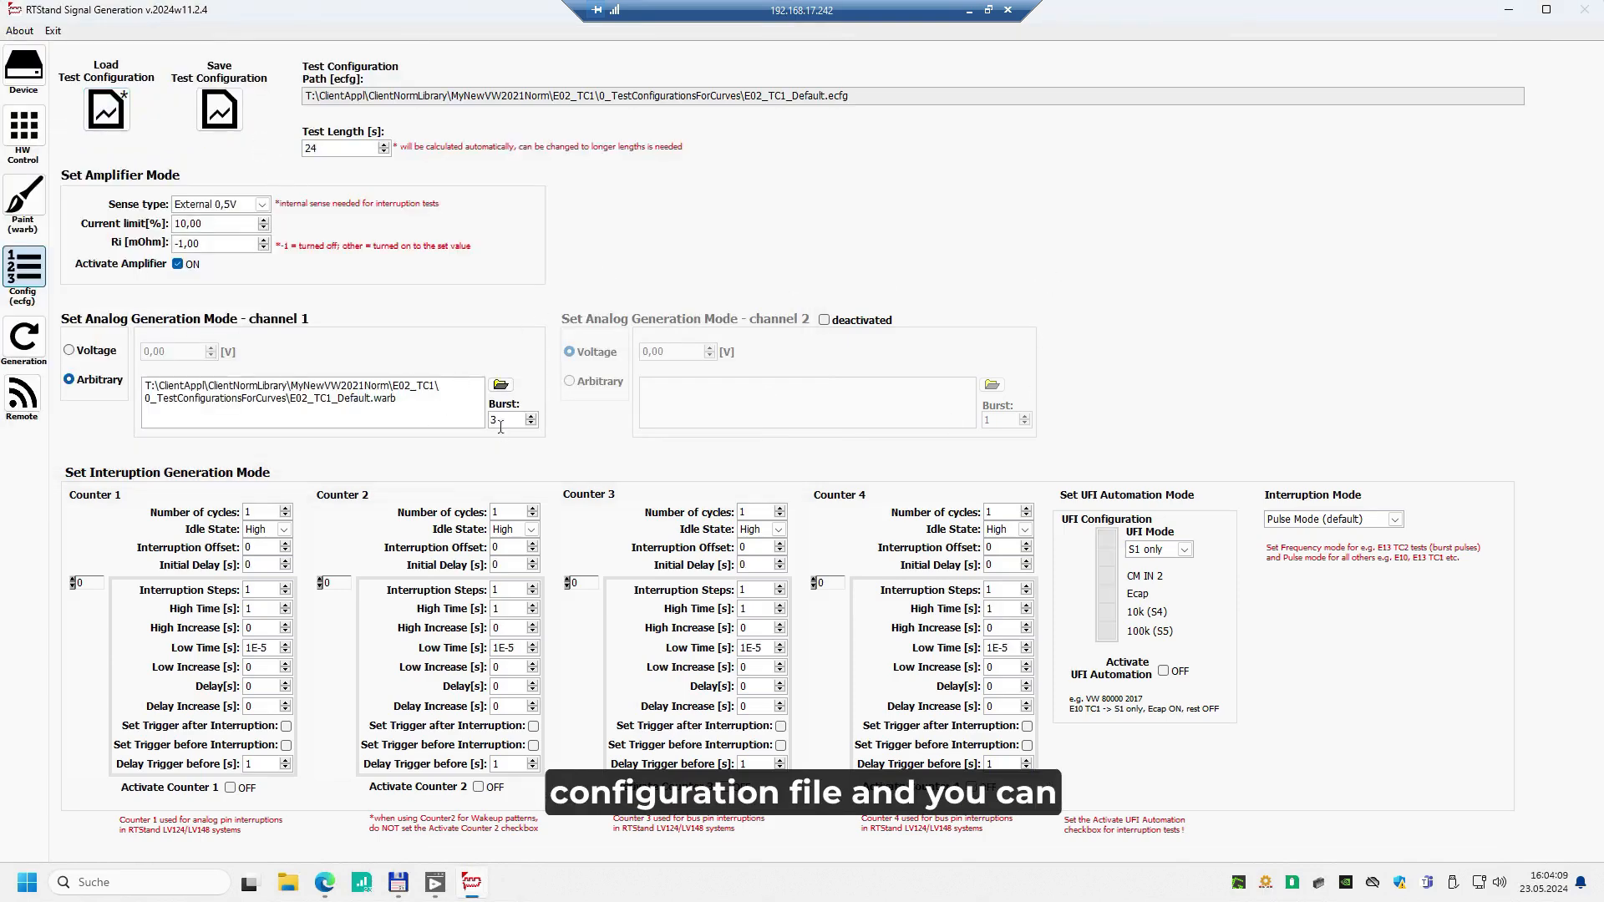
# Set the channel 1 burst number to 5 and save the test configuration over E02_TC1_Default.ecfg
pyautogui.moveTo(501, 420); pyautogui.dragTo(487, 415)
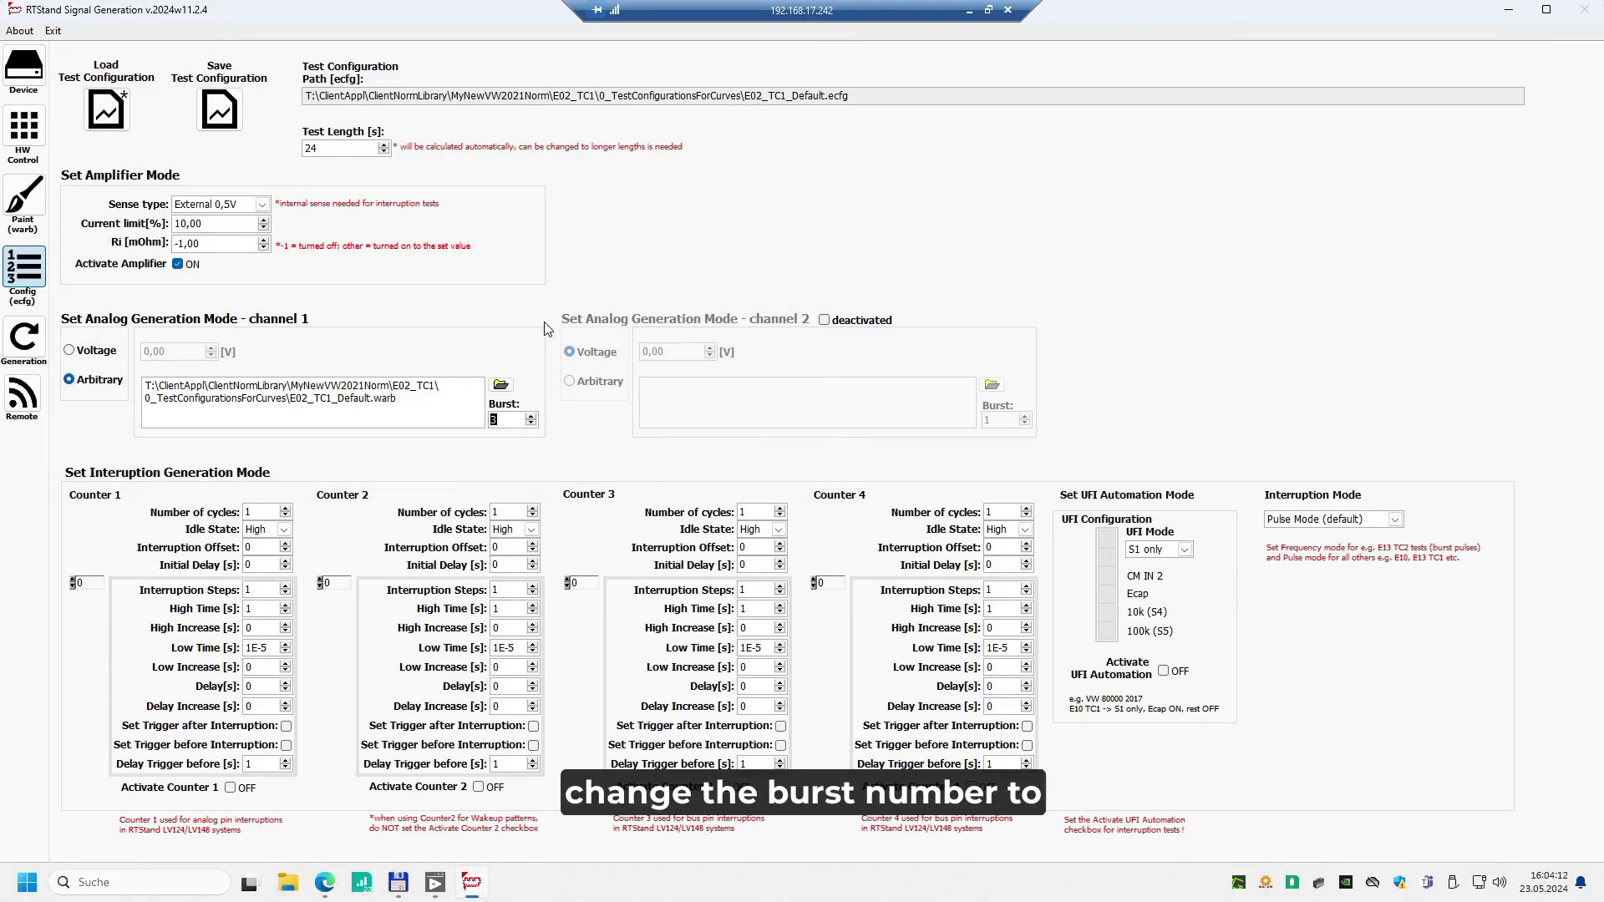
pyautogui.write('5')
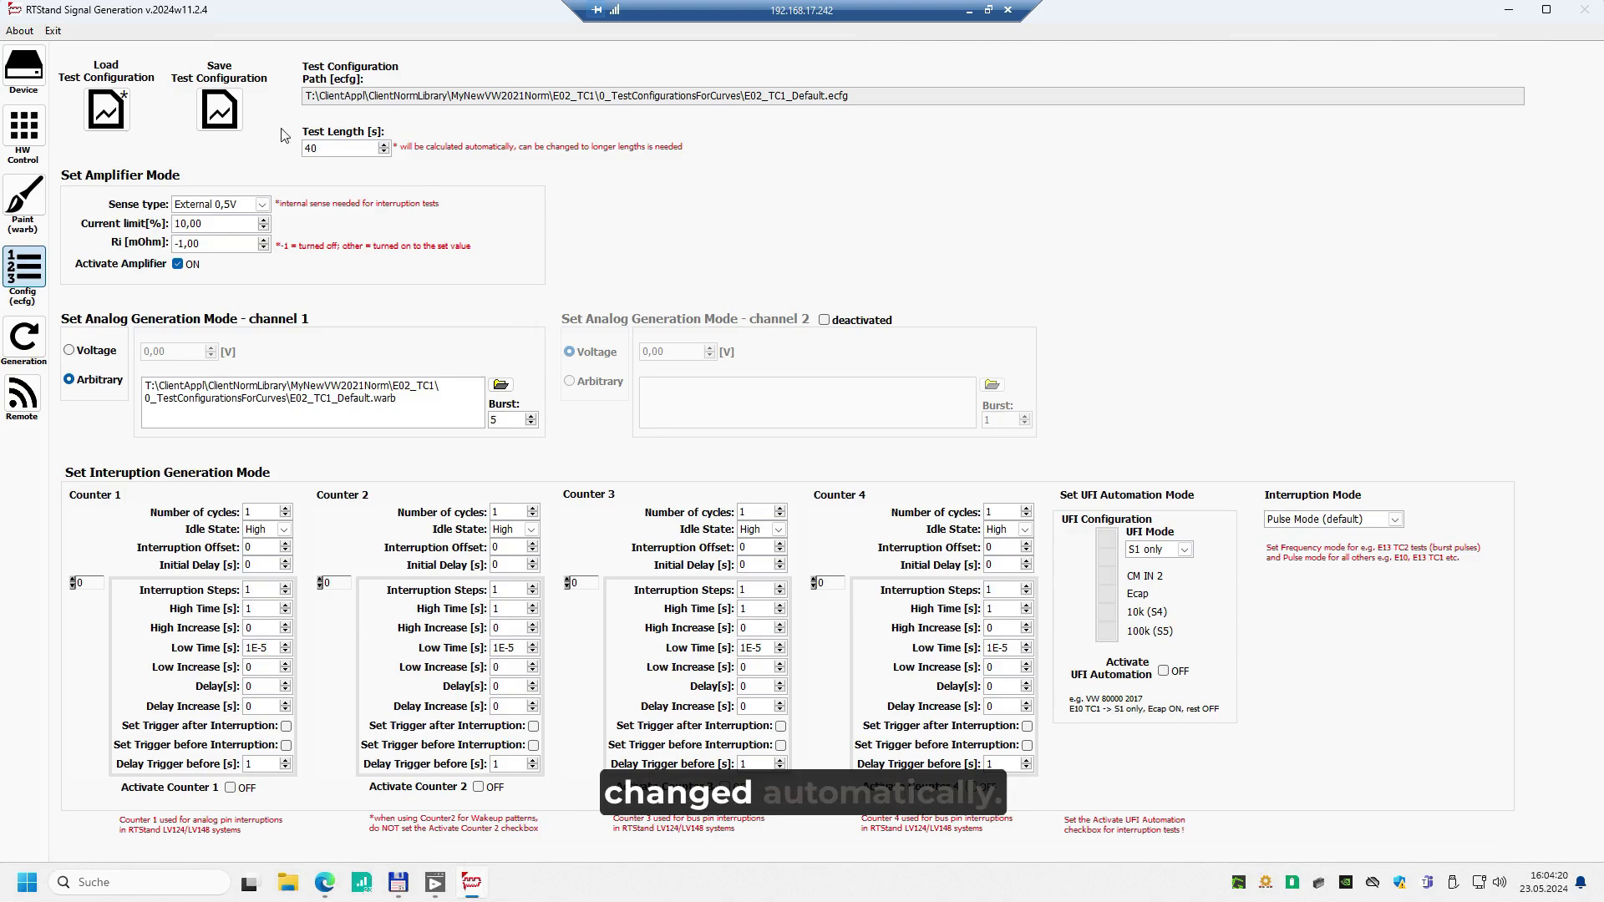
pyautogui.click(219, 108)
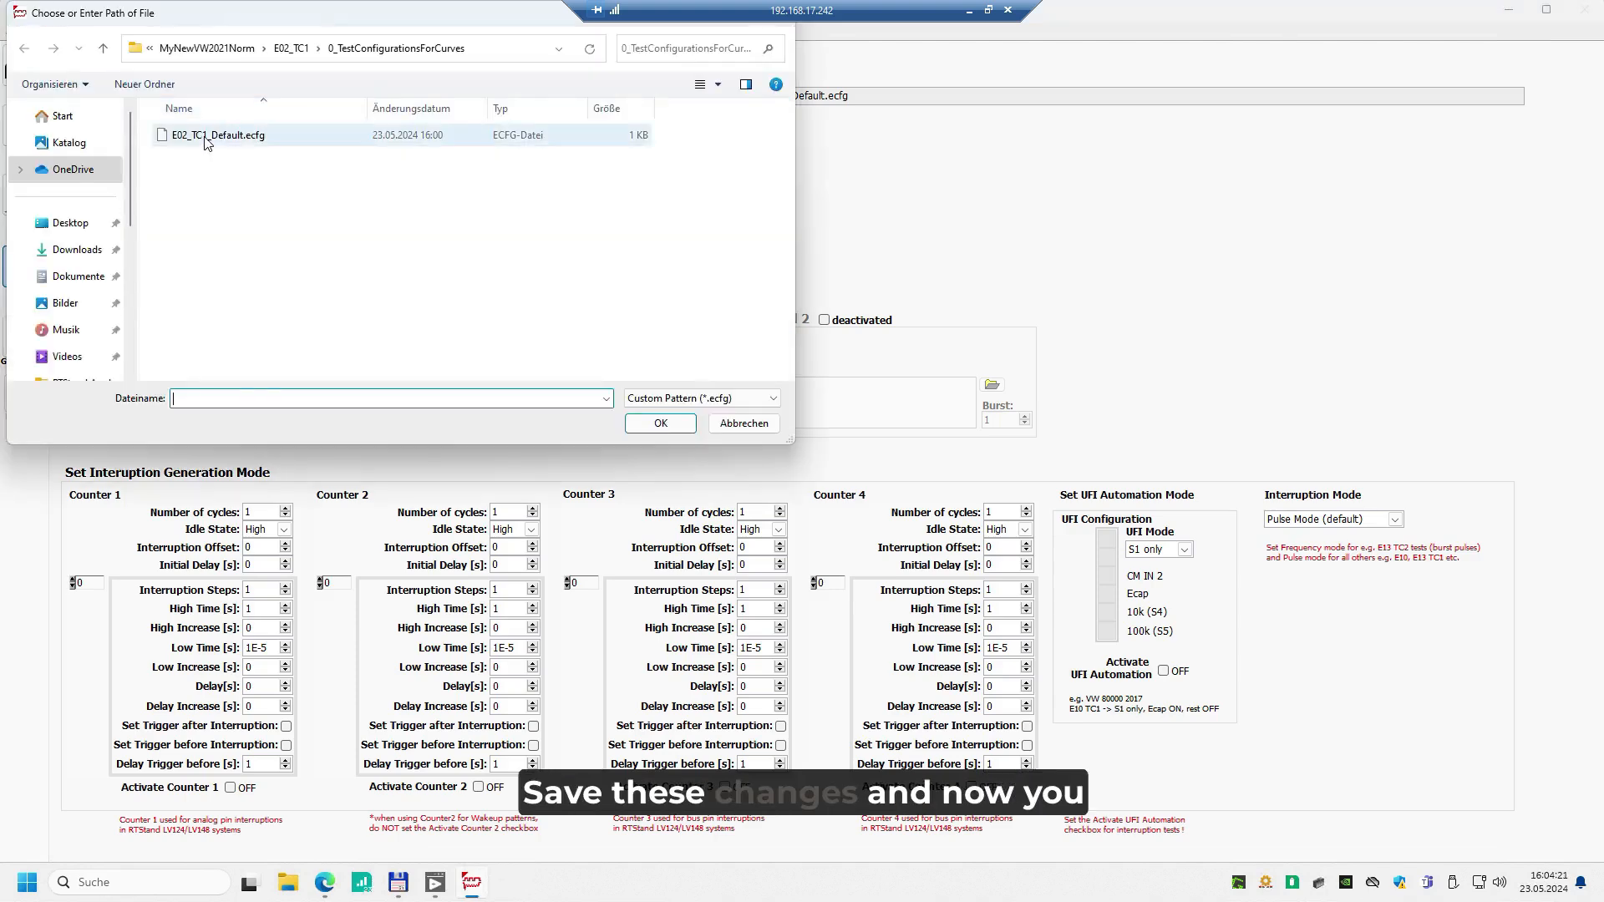
pyautogui.doubleClick(206, 138)
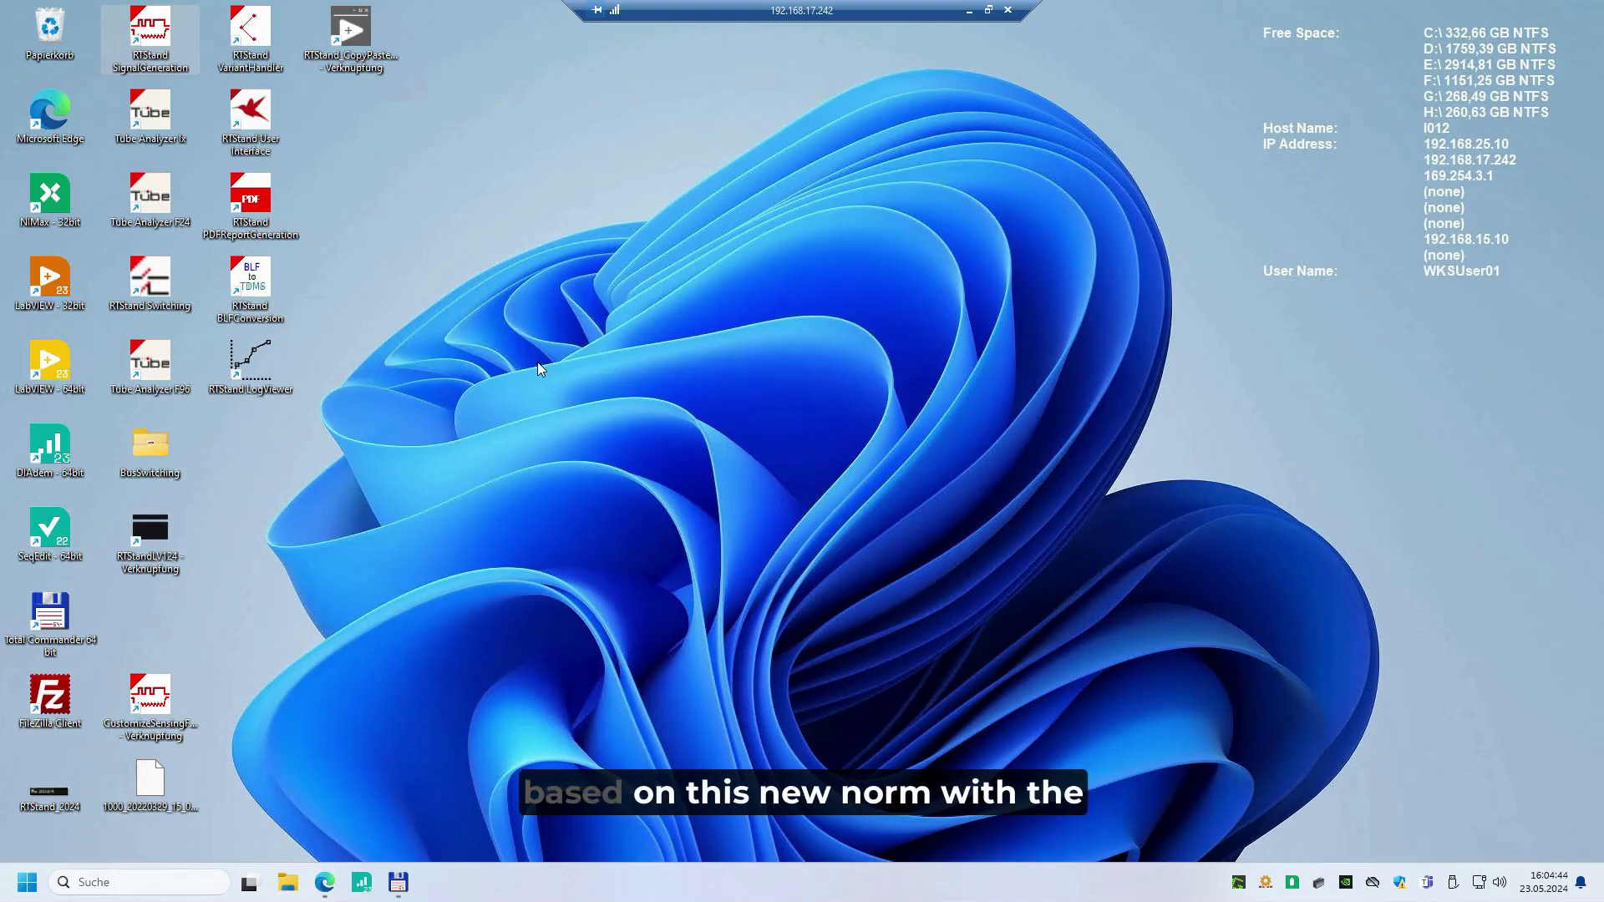
# Switch to RTStand VariantHandler and name the new DUT DUTforCopiedNorm
pyautogui.doubleClick(254, 28)
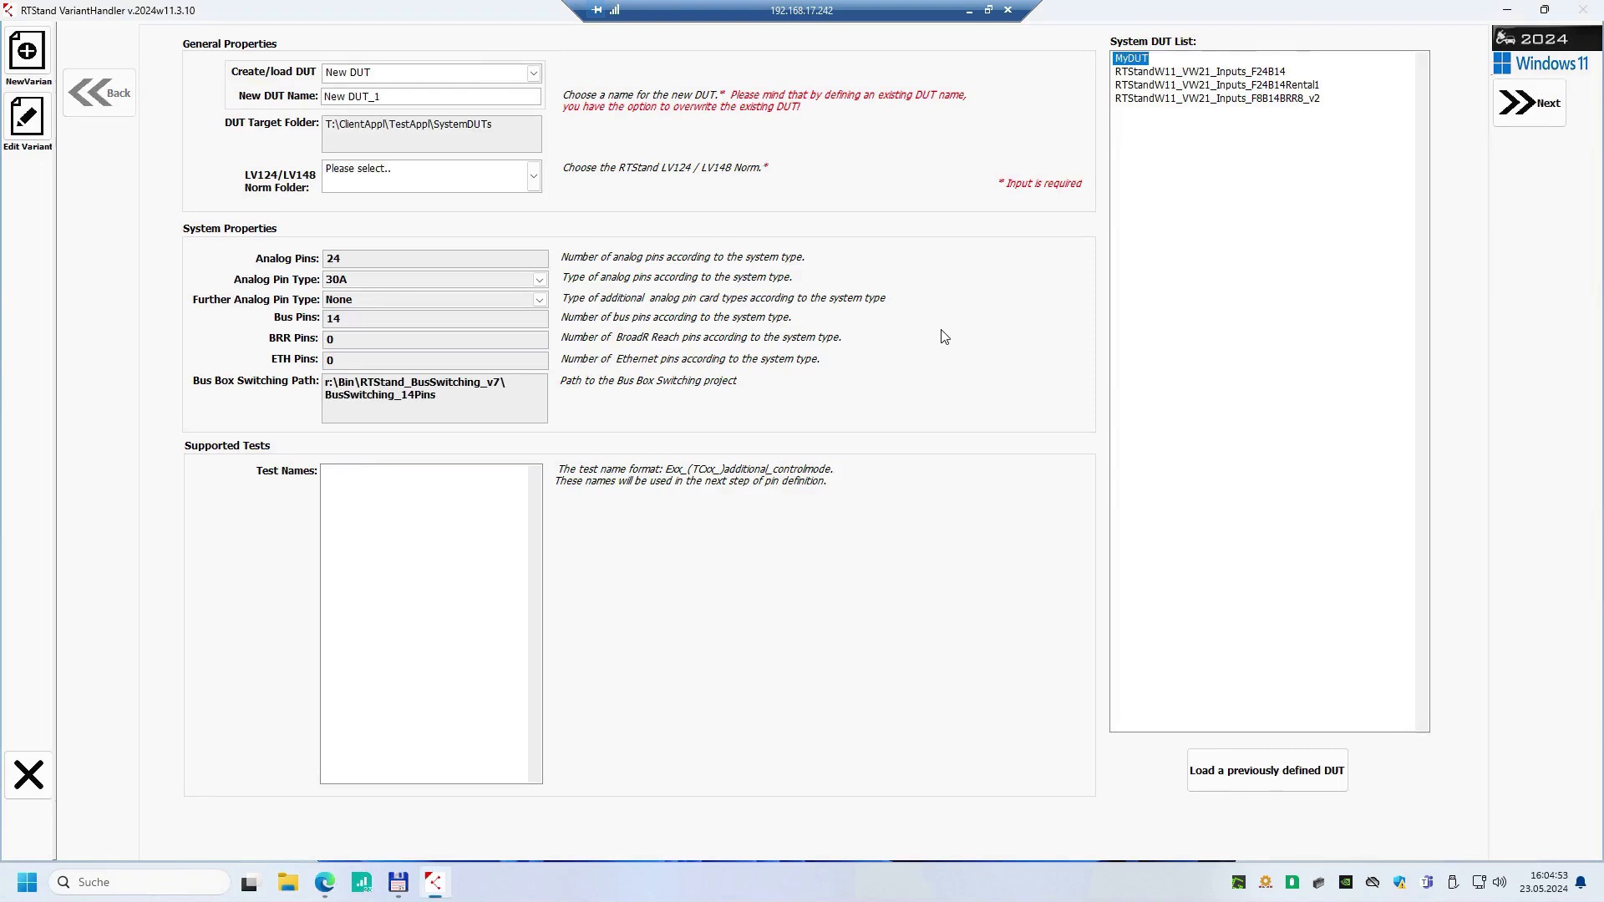
pyautogui.moveTo(389, 94); pyautogui.dragTo(315, 99)
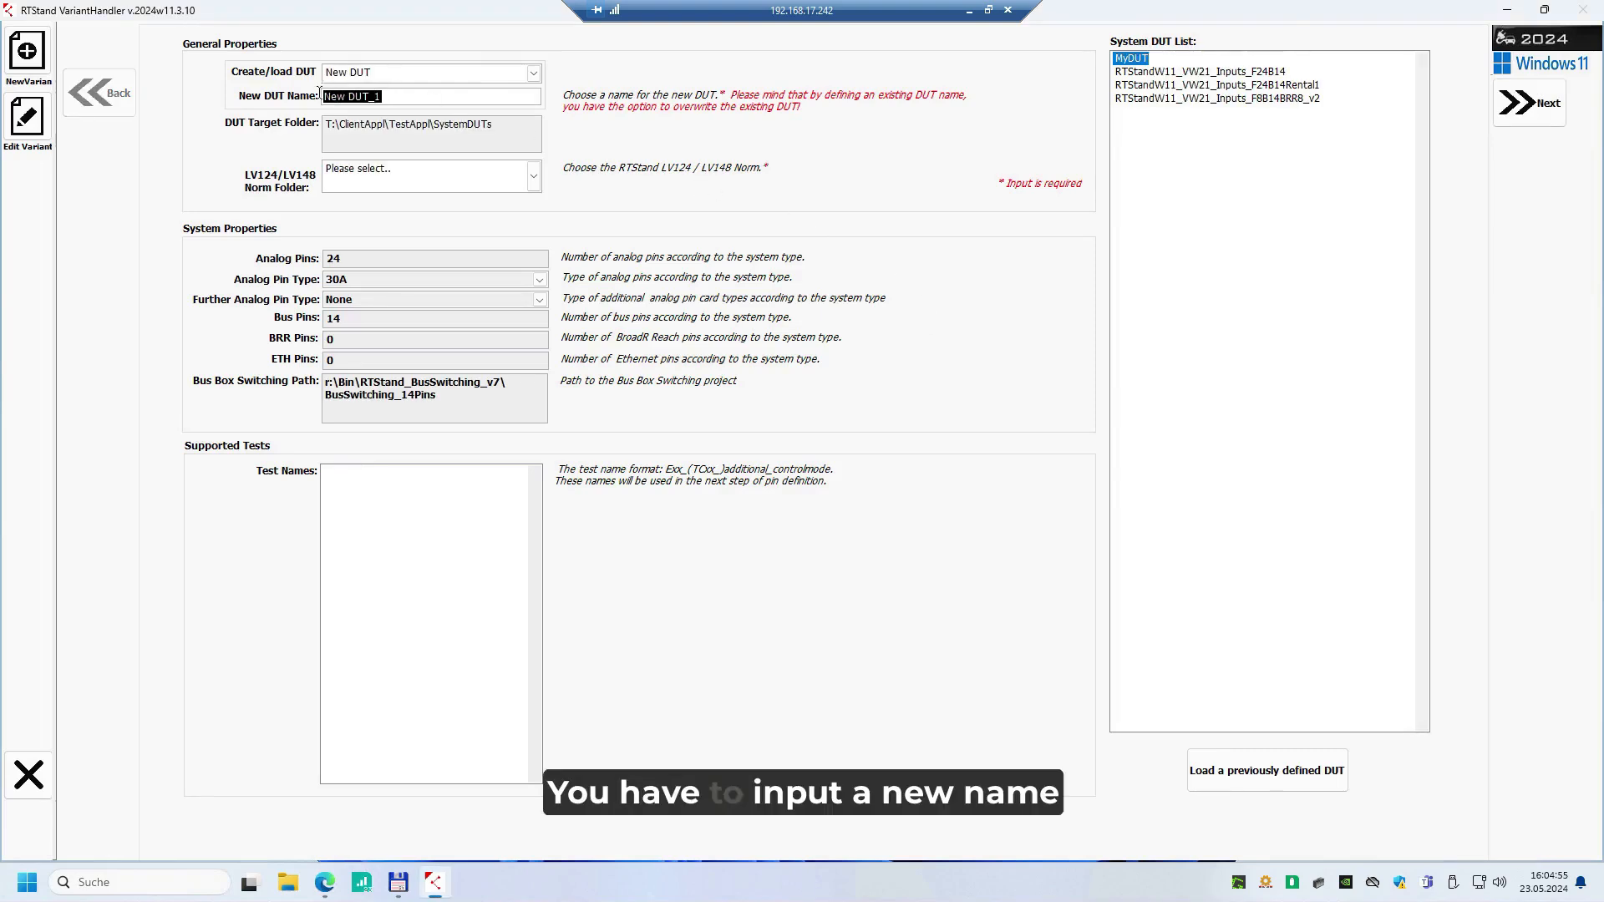
pyautogui.write('DUTforCopiedNorm')
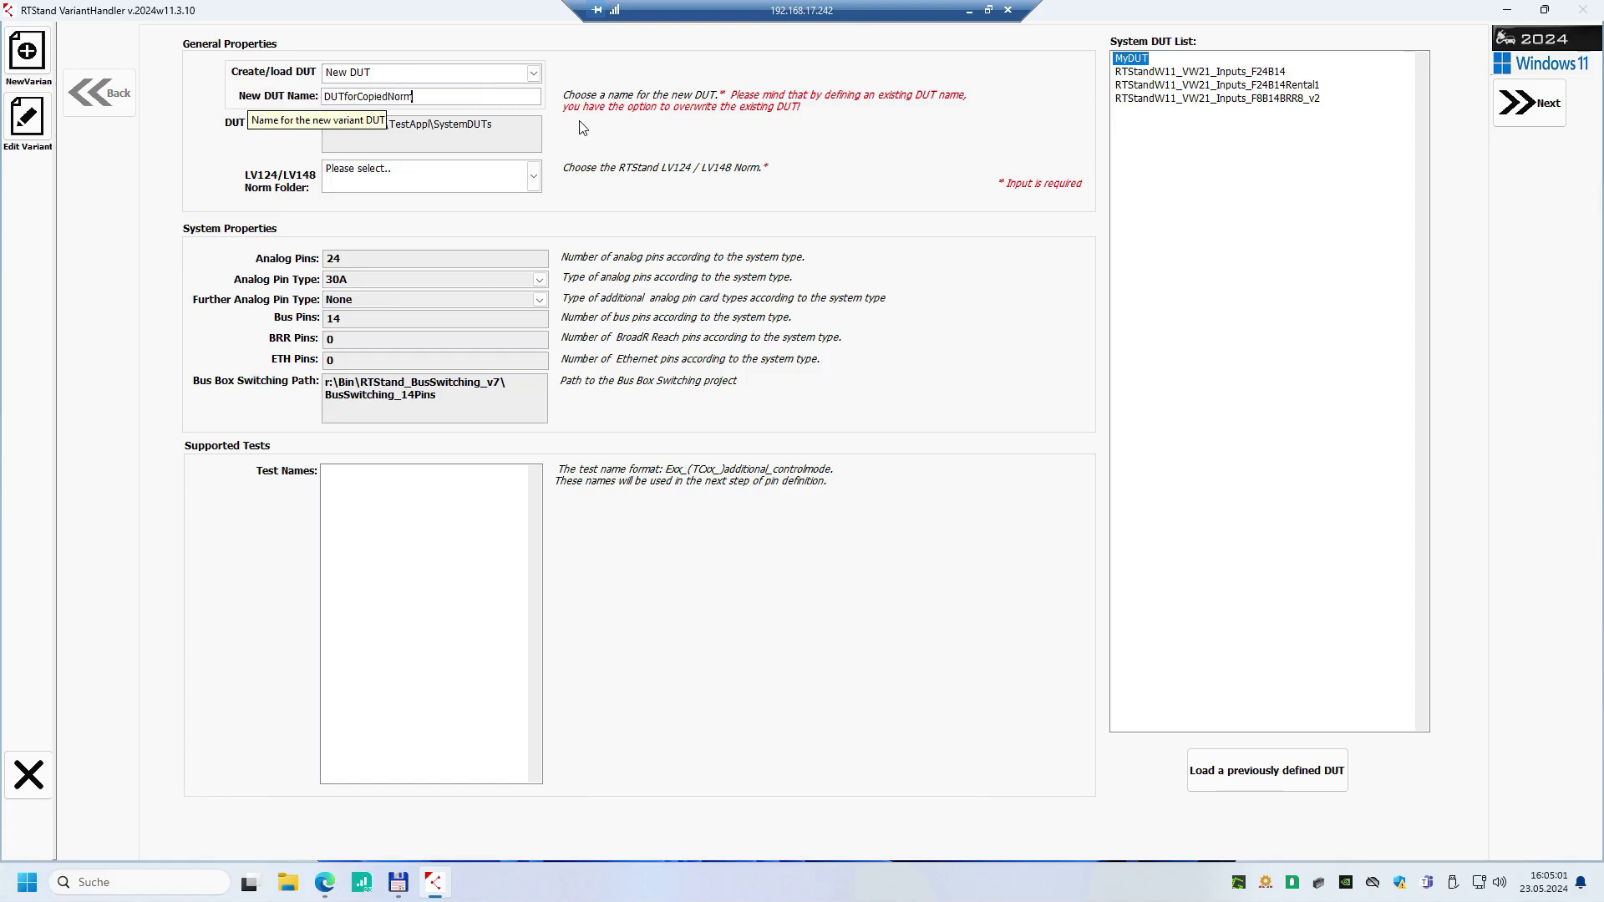
# Assign the norm folder t:\ClientAppl\ClientNormLibrary\MyNewVW2021Norm to the new DUT and continue to the following definition page
pyautogui.click(534, 176)
pyautogui.moveTo(611, 217); pyautogui.dragTo(621, 299)
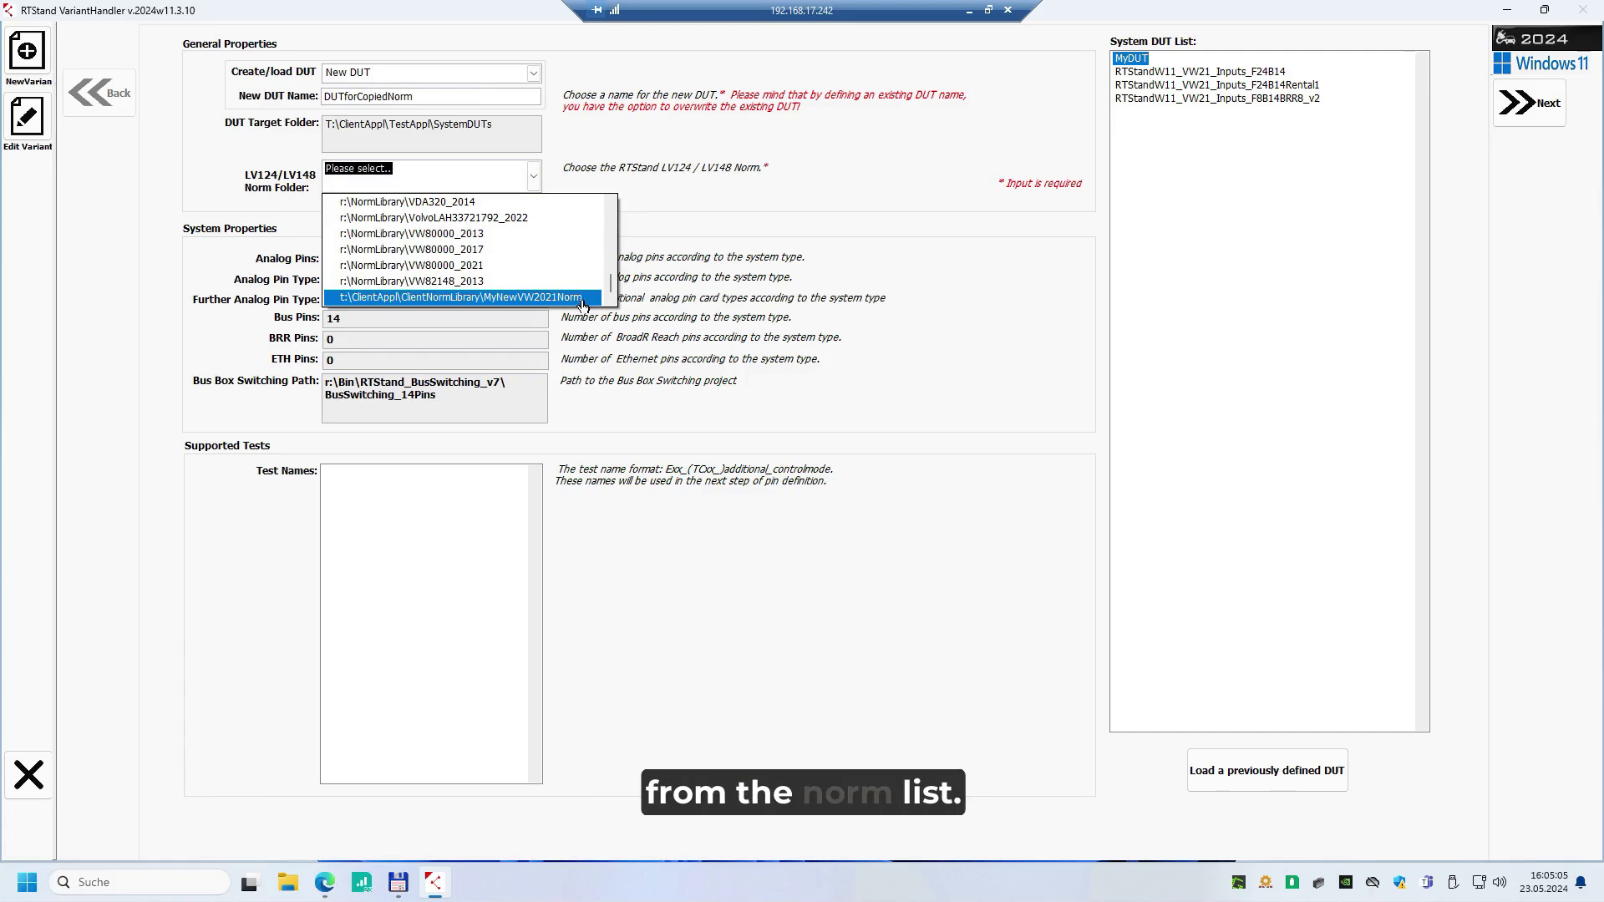
pyautogui.click(583, 299)
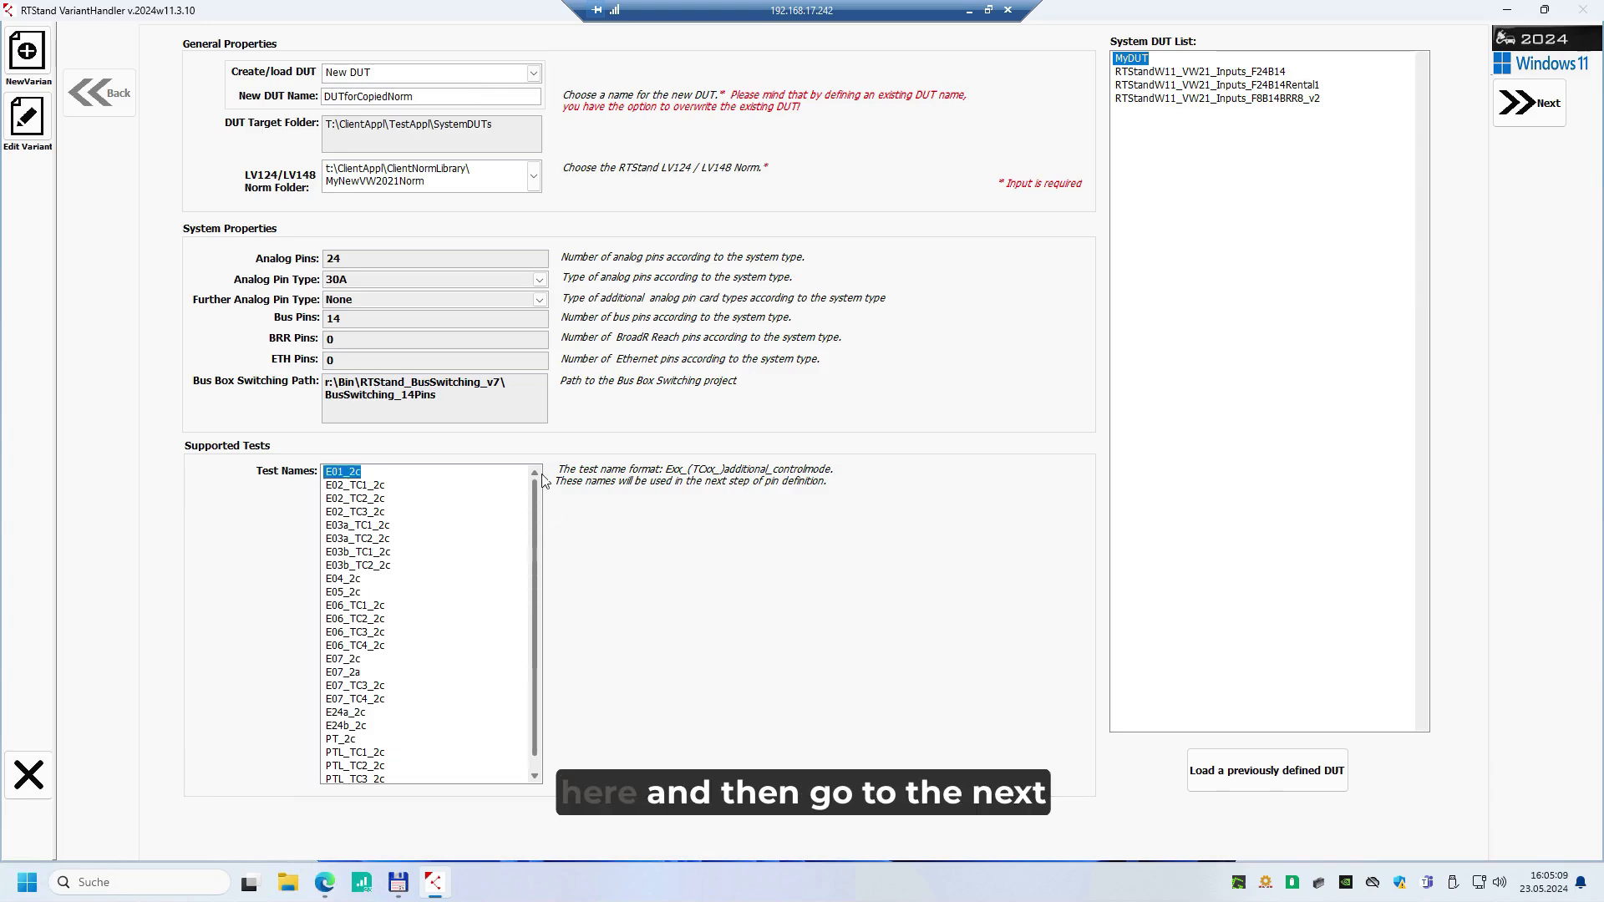
pyautogui.click(1536, 105)
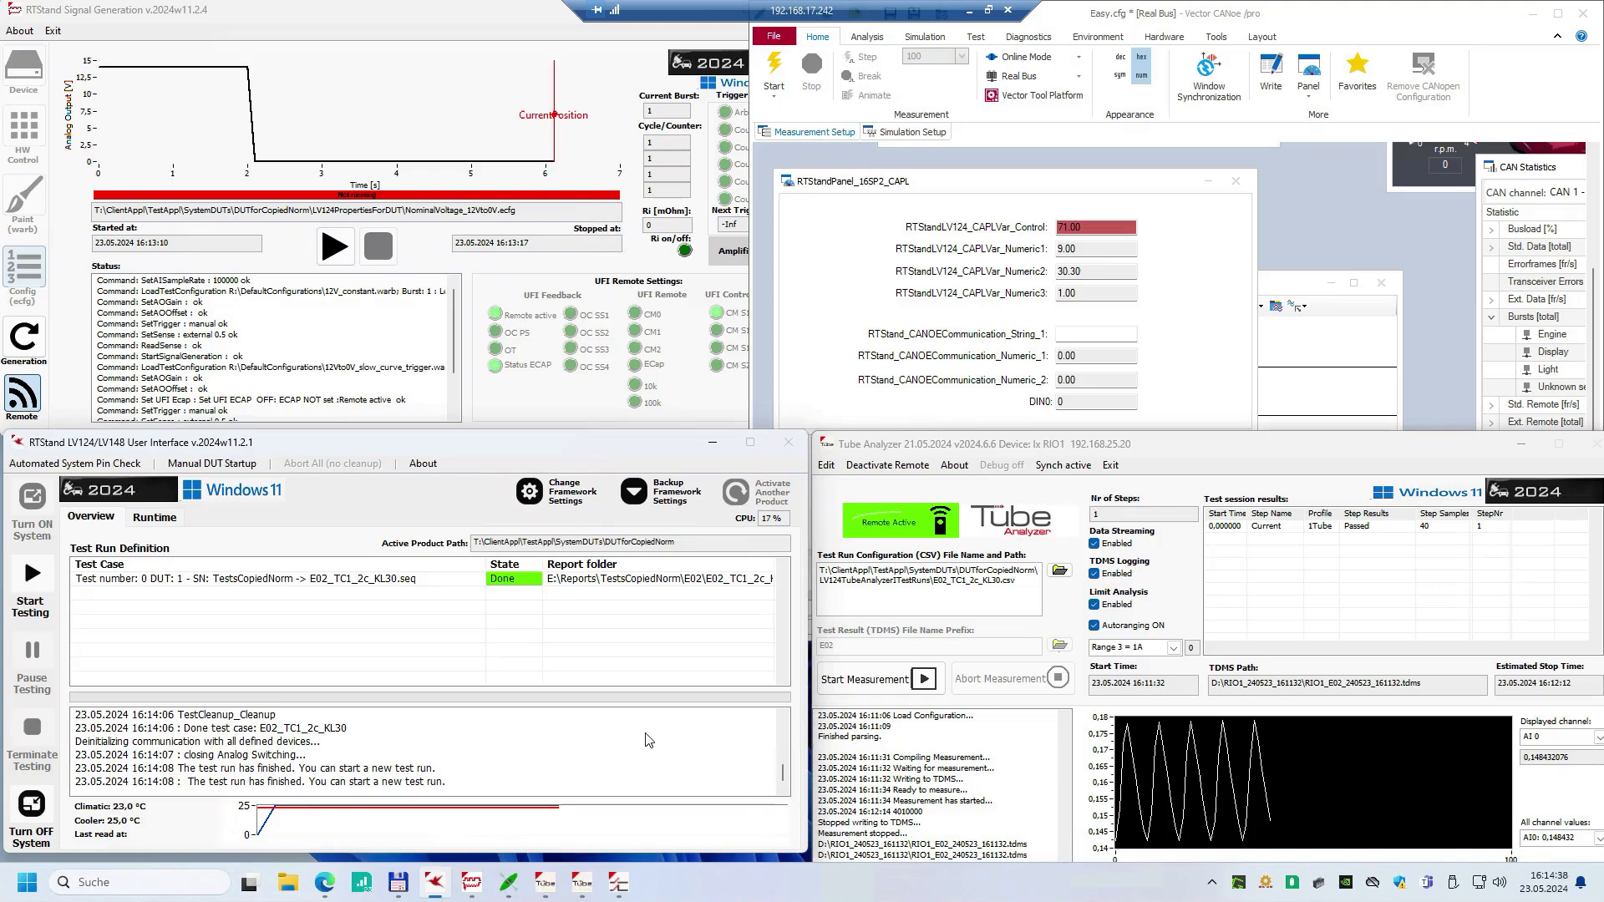
# Open the report folder of the finished E02_TC1_2c_KL30 test run from the RTStand LV124/LV148 User Interface
pyautogui.click(725, 580)
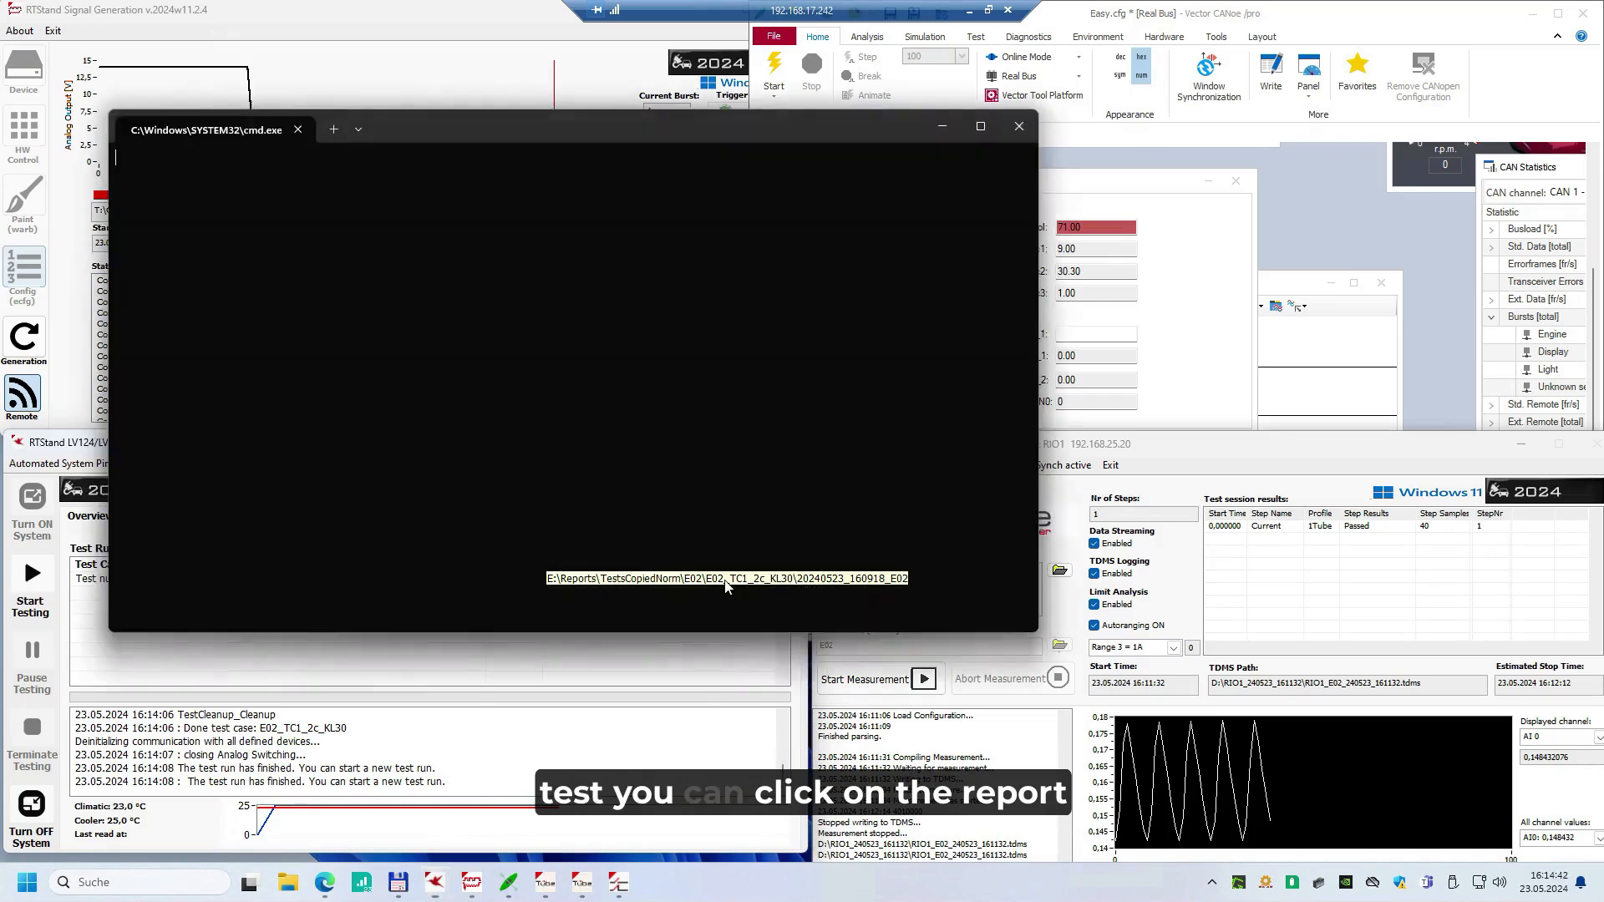